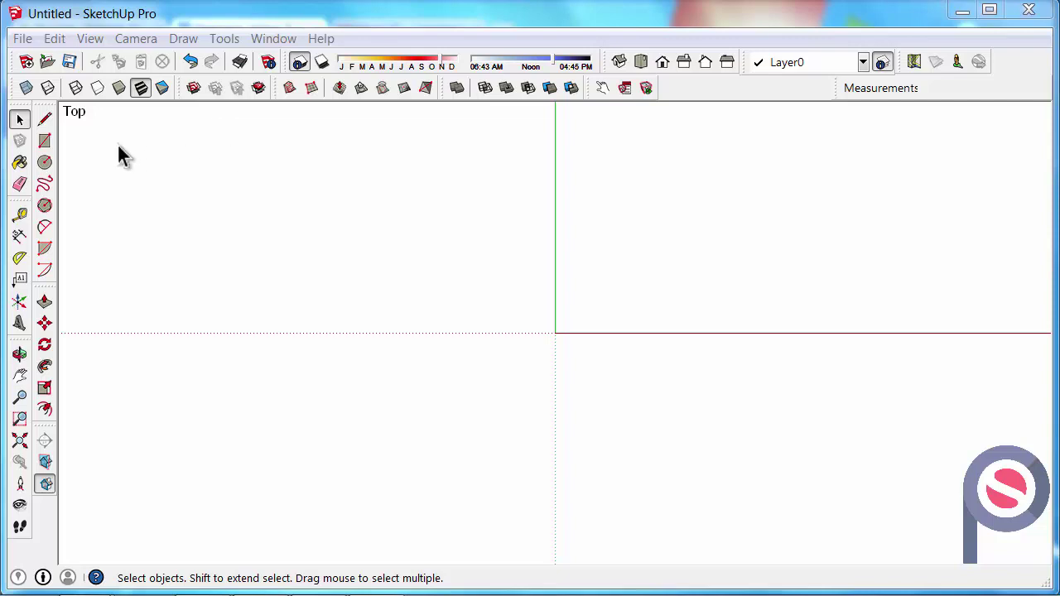
Try the L, R, Q and Space tool shortcuts and review shortcuts in the Tools menu.
key("l")
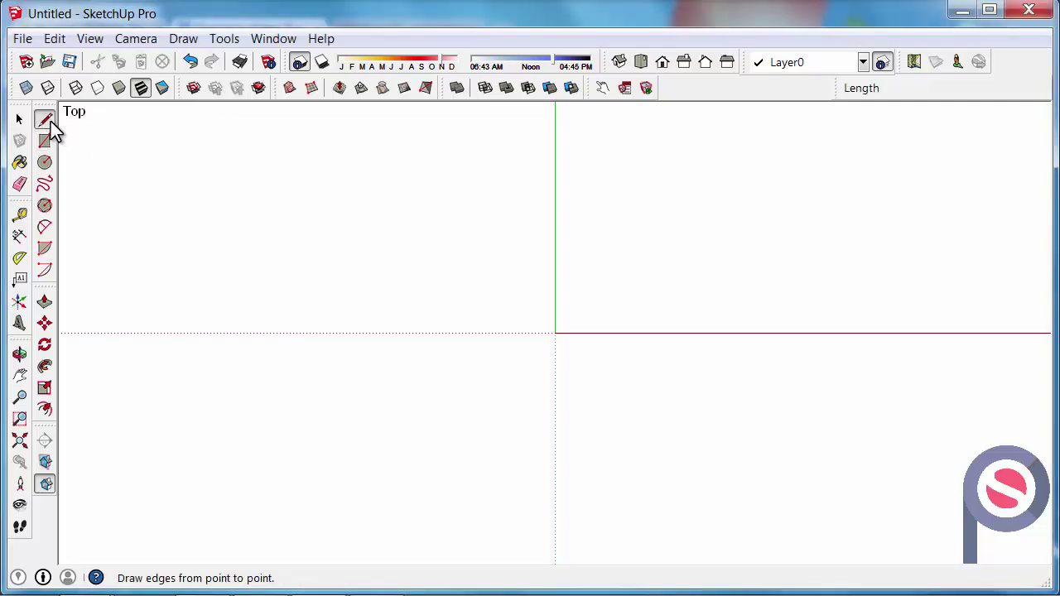
key("r")
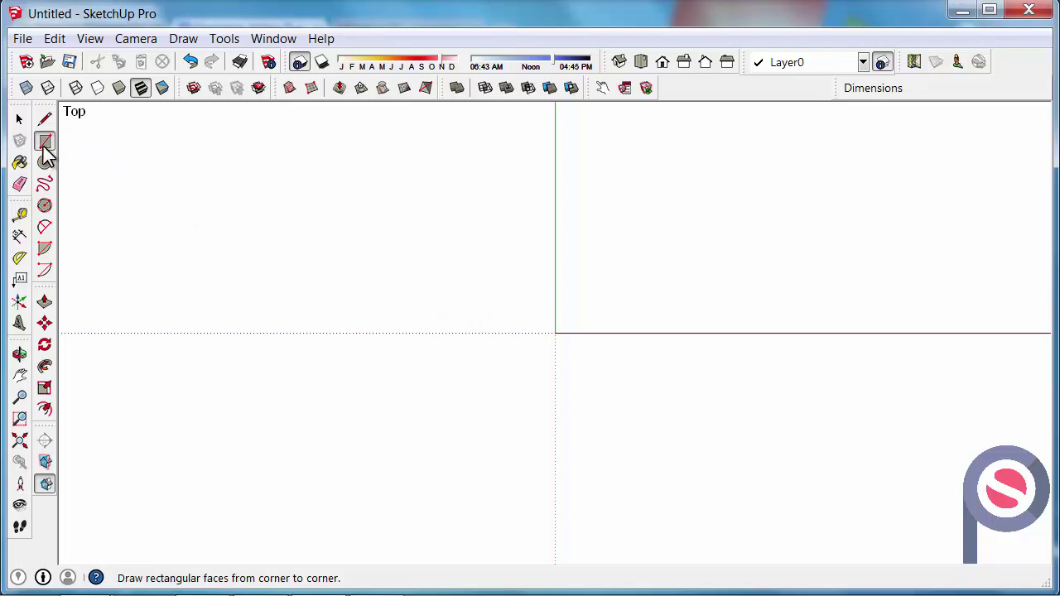
left_click(224, 39)
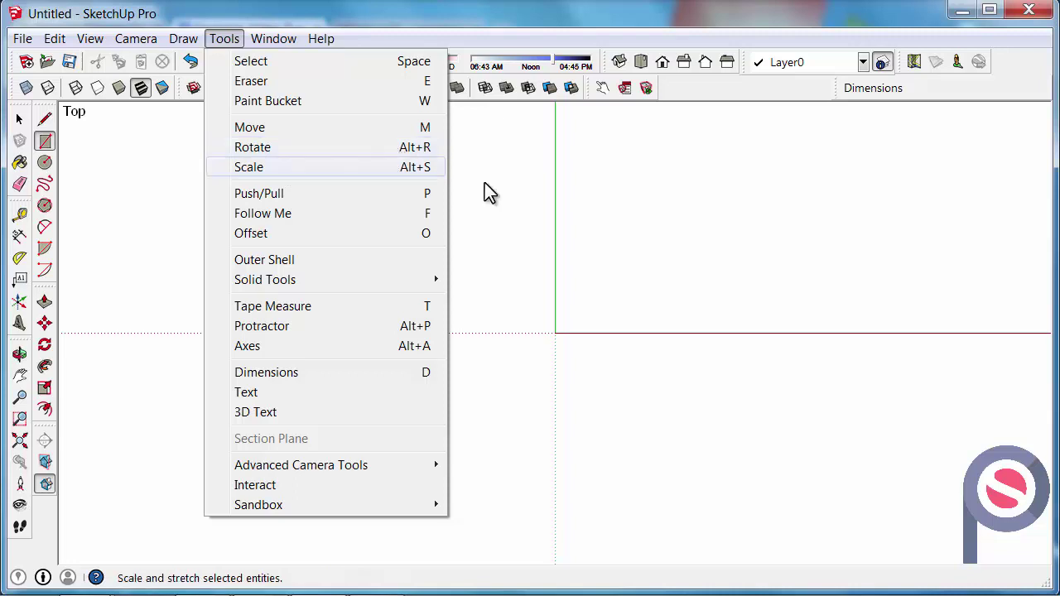
left_click(496, 19)
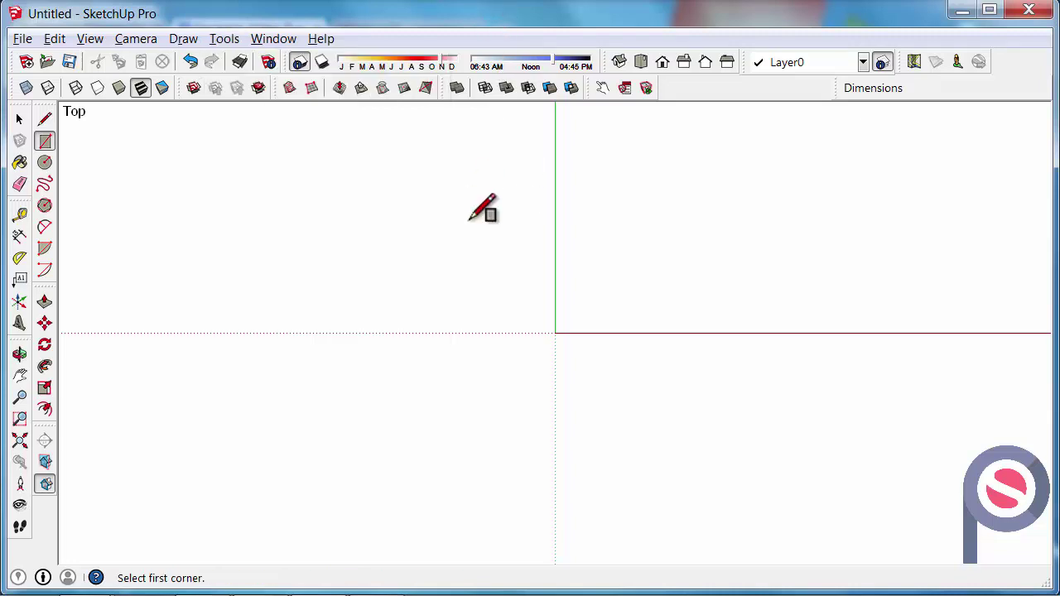
key("q")
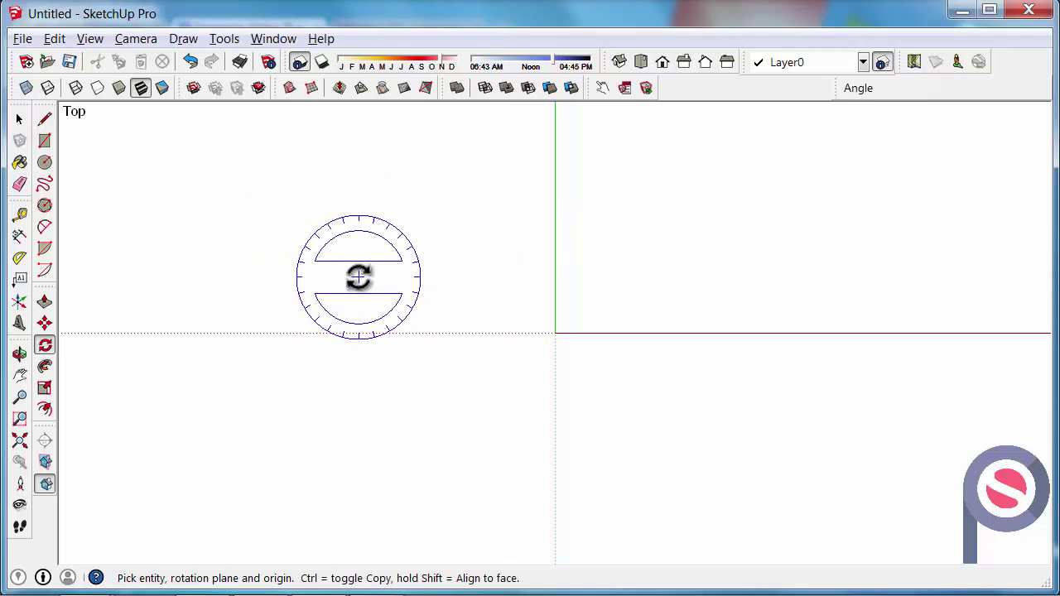
key("space")
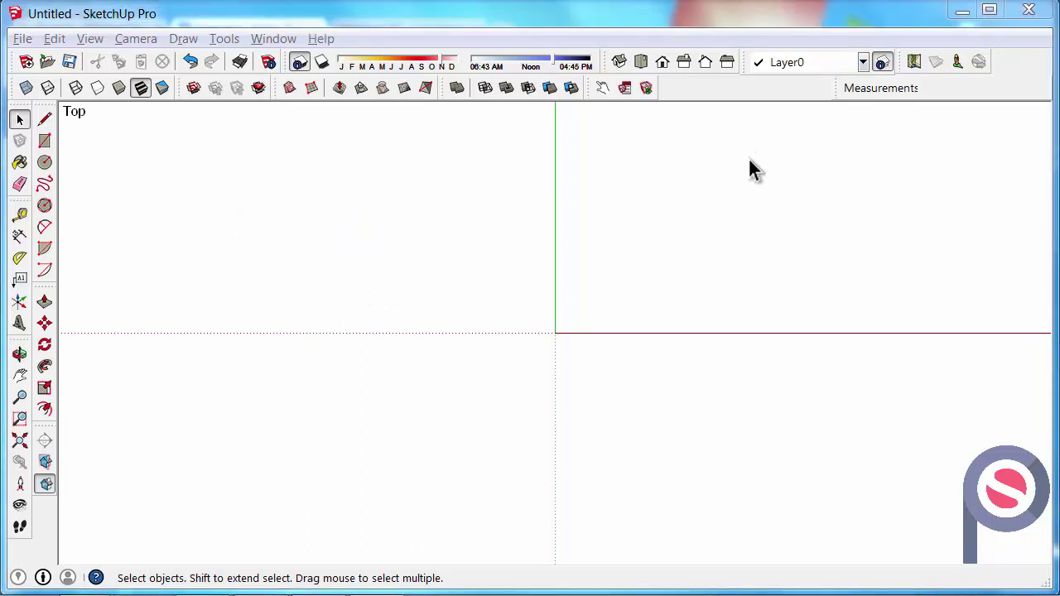
Open Preferences at the Shortcuts page and filter the functions by 'hide'.
left_click(277, 39)
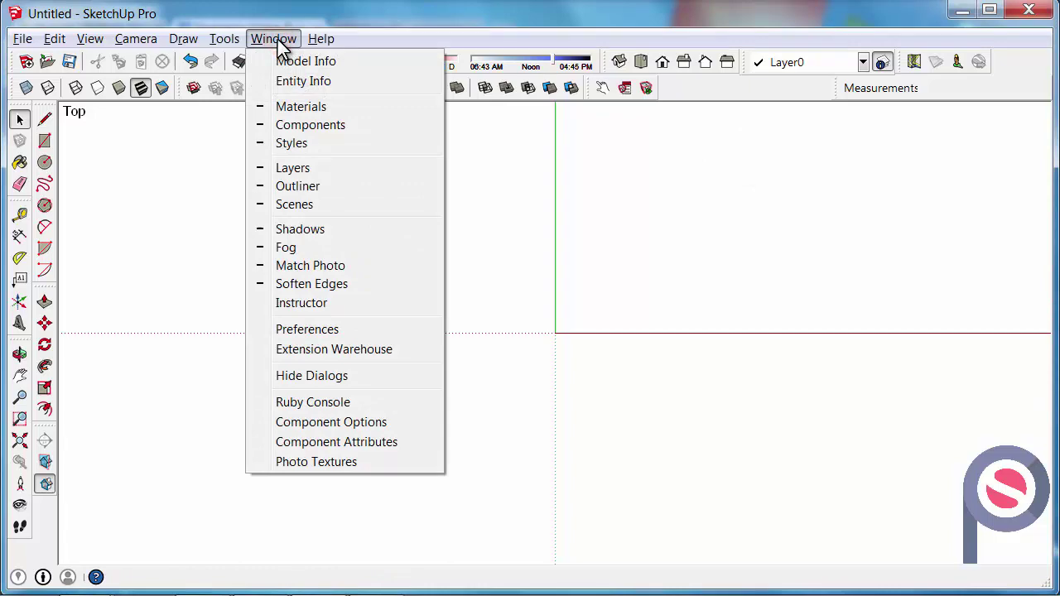
left_click(321, 332)
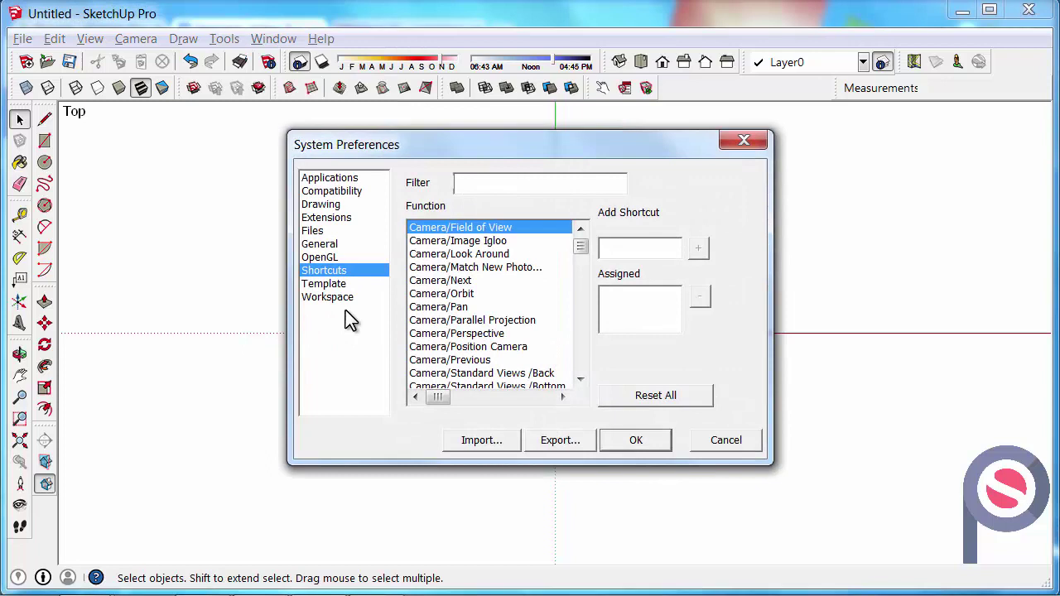
left_click(474, 184)
type("hide")
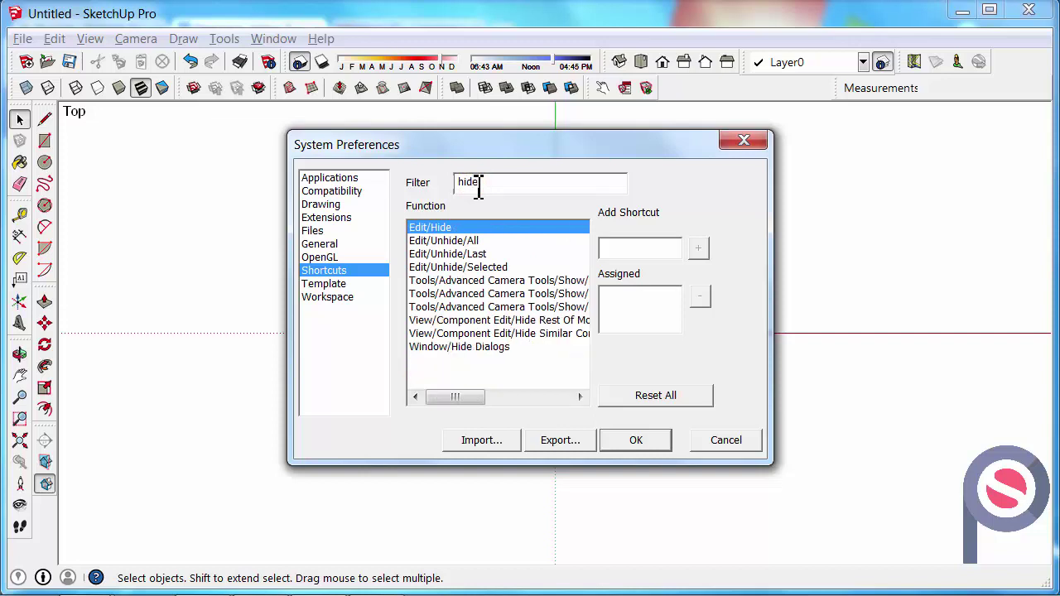
Assign H to Hide Rest Of Model, accepting its removal from Pan.
left_click(502, 322)
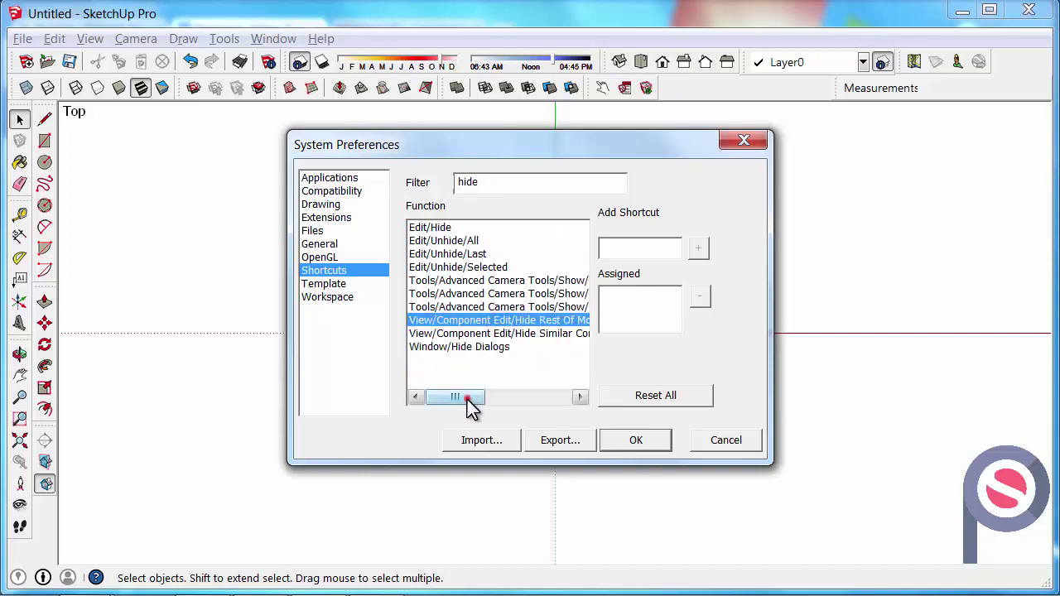
mouse_move(457, 398)
left_mouse_down()
mouse_move(468, 399)
mouse_move(456, 399)
left_mouse_up()
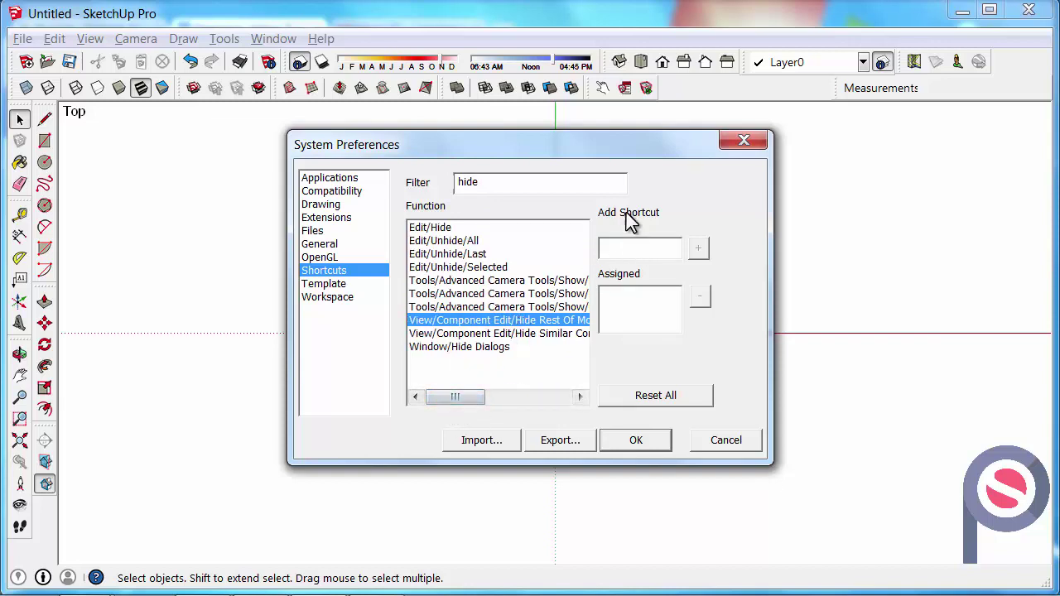
left_click(643, 246)
key("h")
left_click(699, 249)
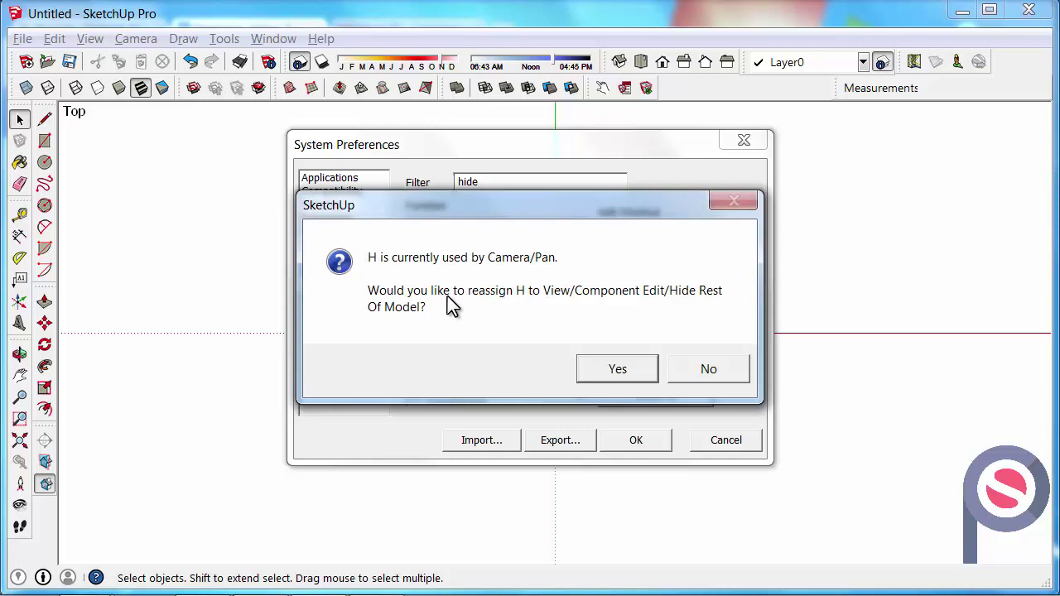
left_click(608, 368)
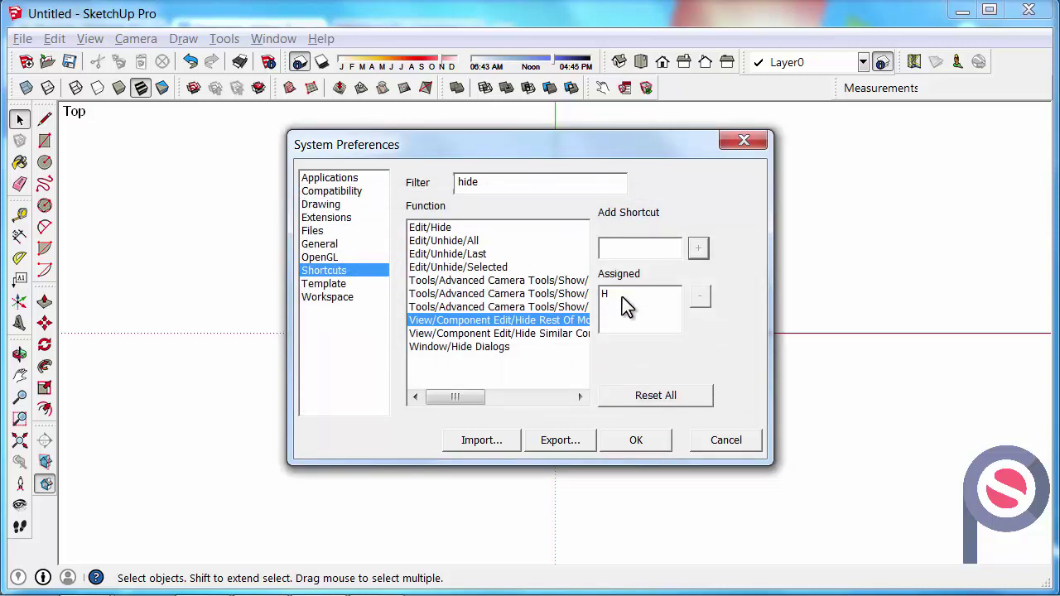
Assign Alt+H to Hide Similar Components.
left_click(570, 333)
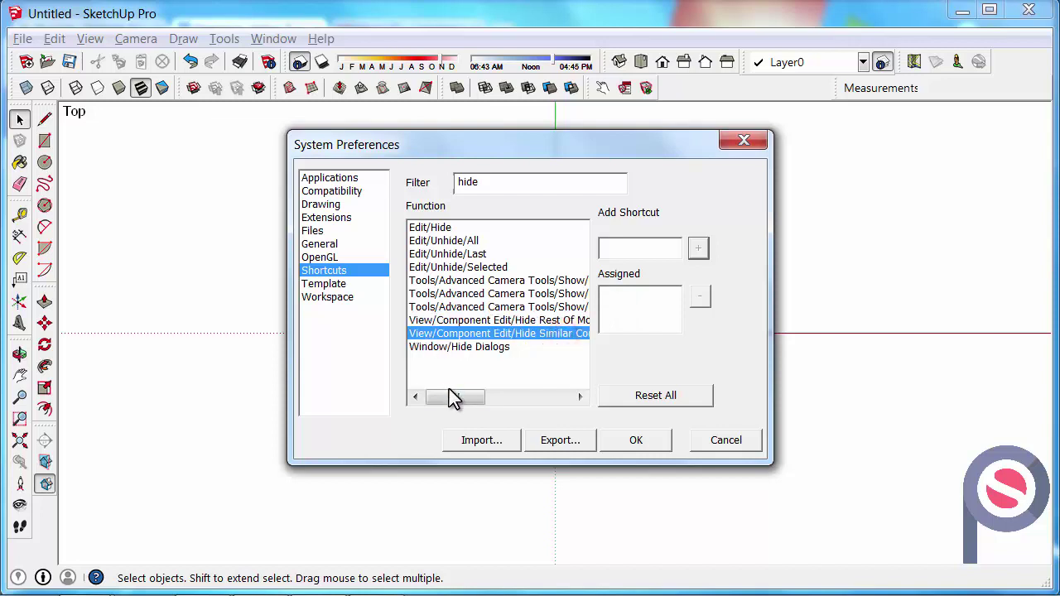
mouse_move(454, 398)
left_mouse_down()
mouse_move(476, 403)
mouse_move(456, 399)
left_mouse_up()
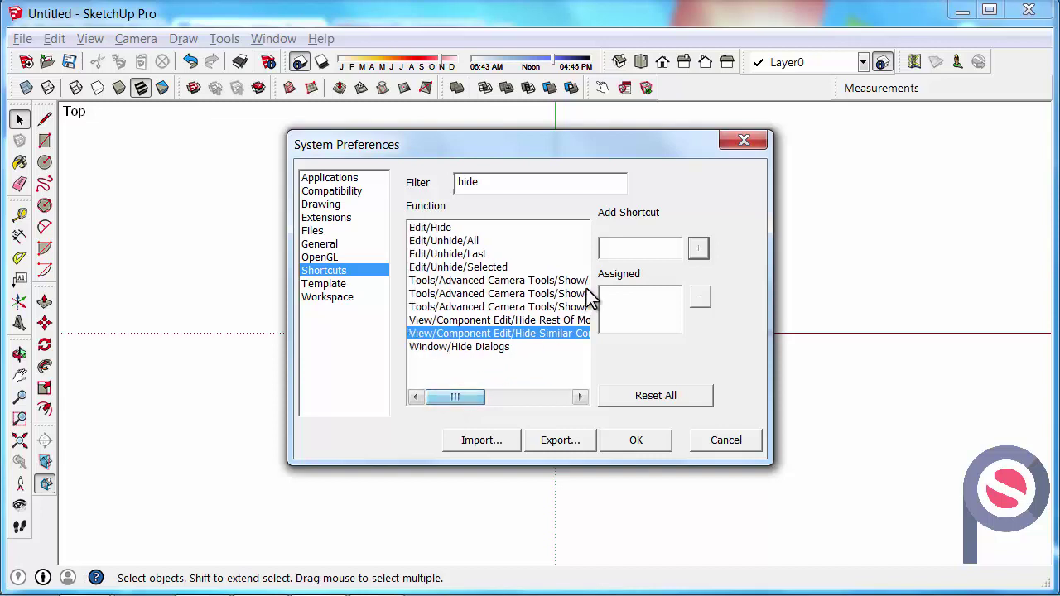
left_click(610, 250)
key("alt+h")
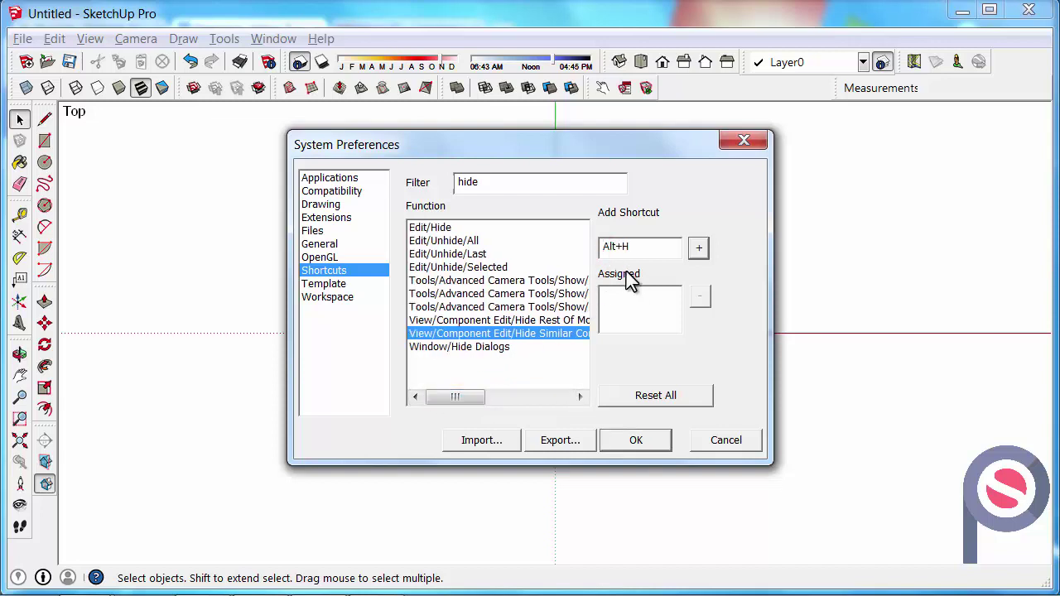
left_click(698, 250)
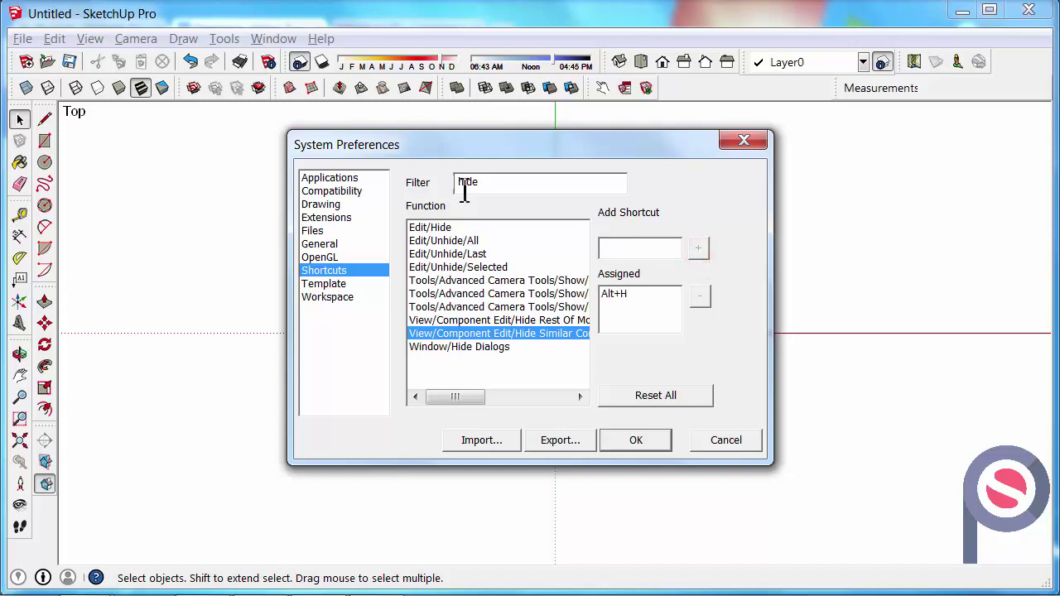
Filter shortcuts by 'x-' and assign X to View/Face Style/X-ray.
double_click(502, 183)
type("x")
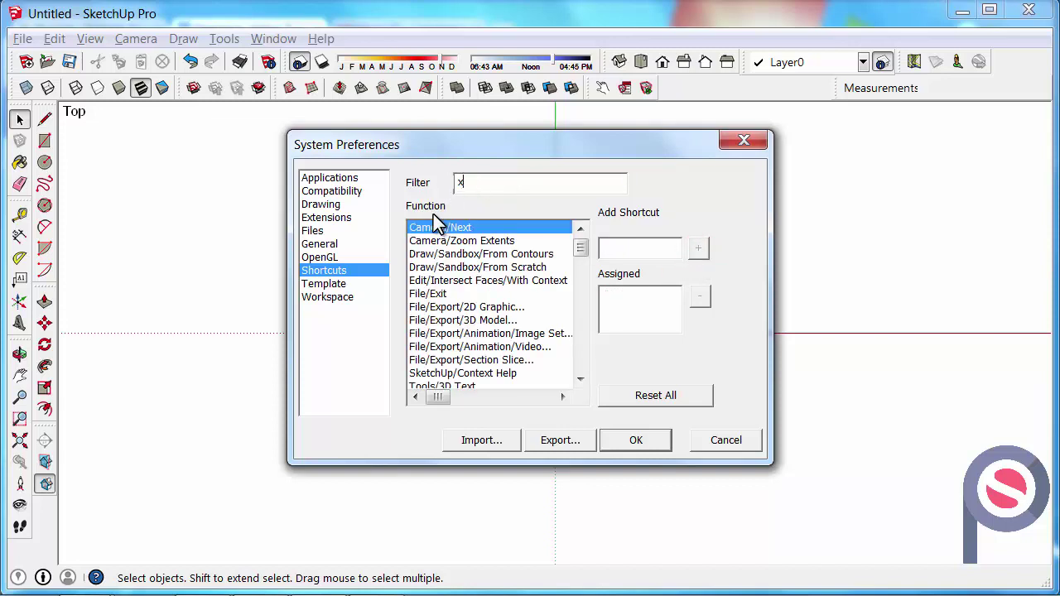
type("-")
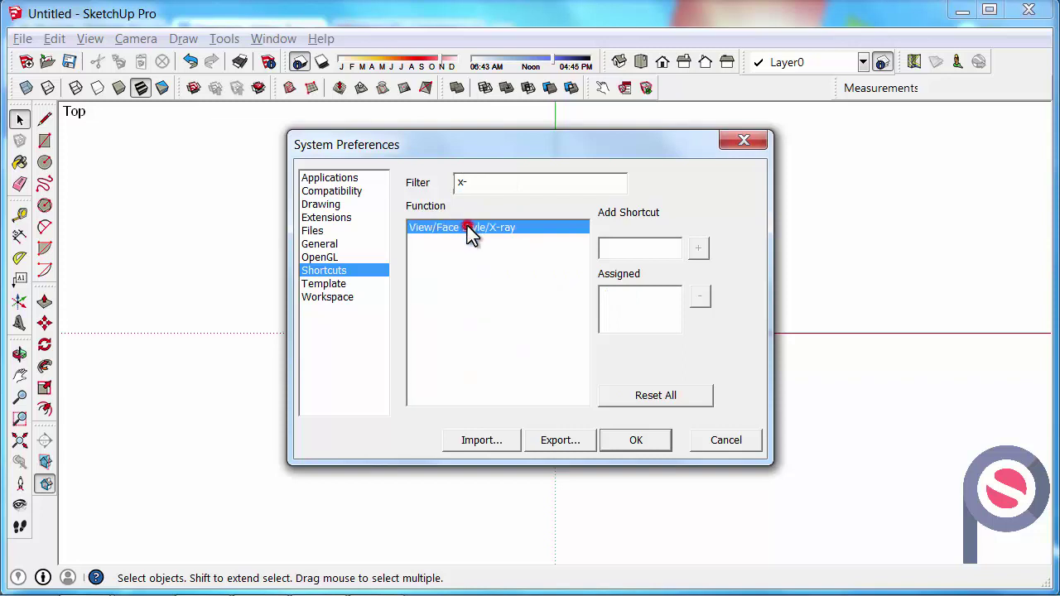
left_click(466, 227)
left_click(616, 251)
key("x")
left_click(698, 252)
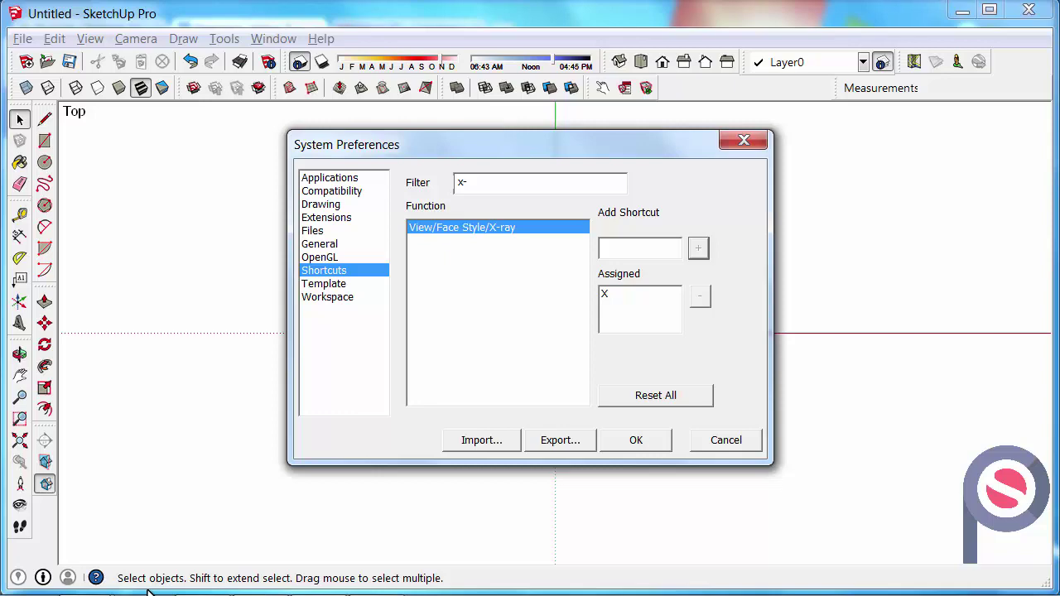
Browse to C:\PCS_Marketing\PCS_Video_Tutorials\SketchUp_Setup_Tips\Creating Custom Keyboard quick-keys and choose SketchUp_Qucik_Keys.dat.
left_click(467, 444)
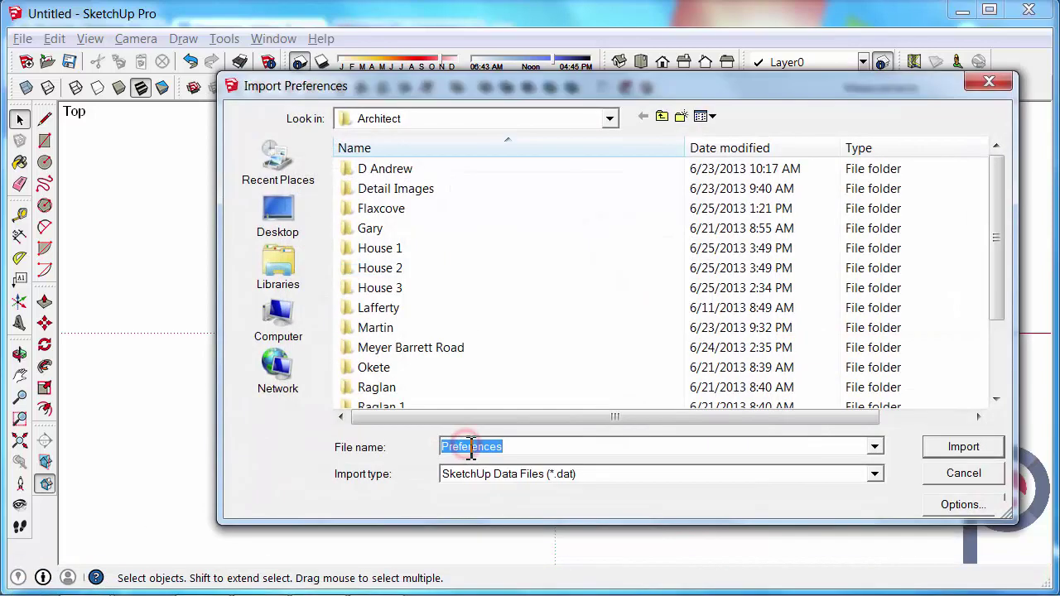
left_click(428, 120)
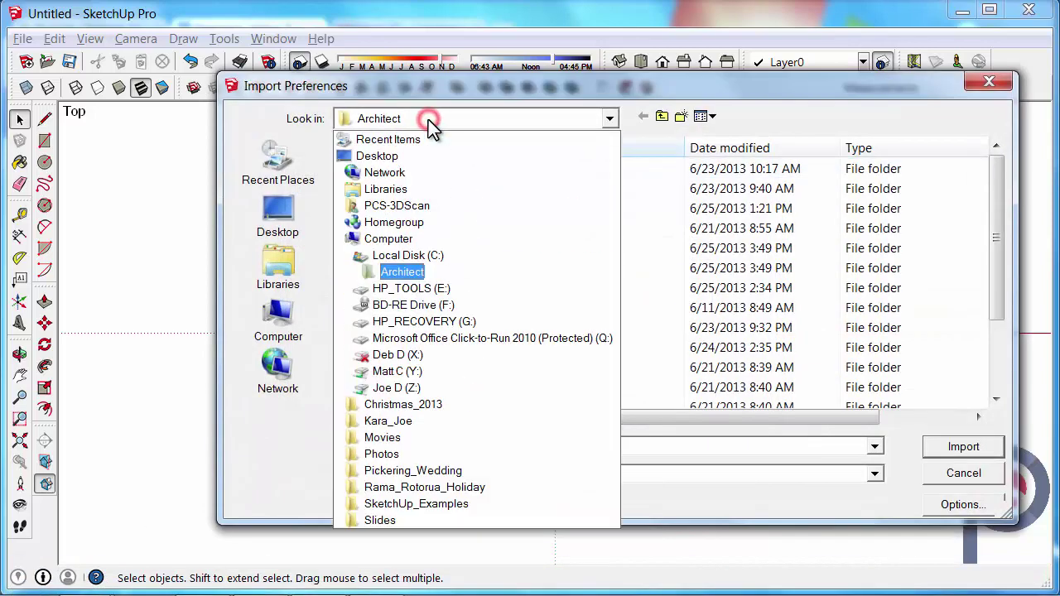
left_click(414, 257)
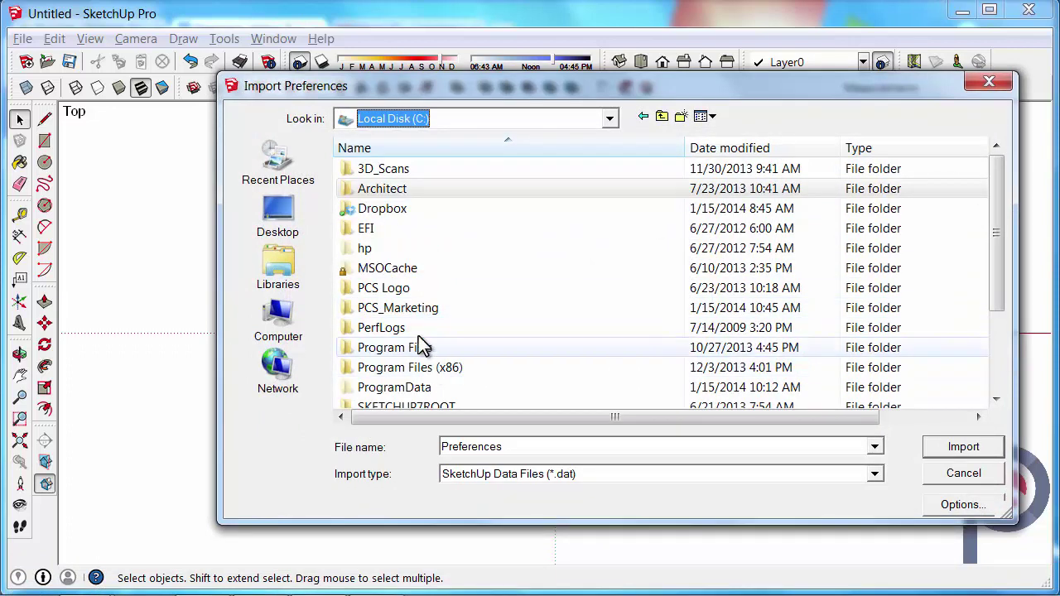
double_click(411, 308)
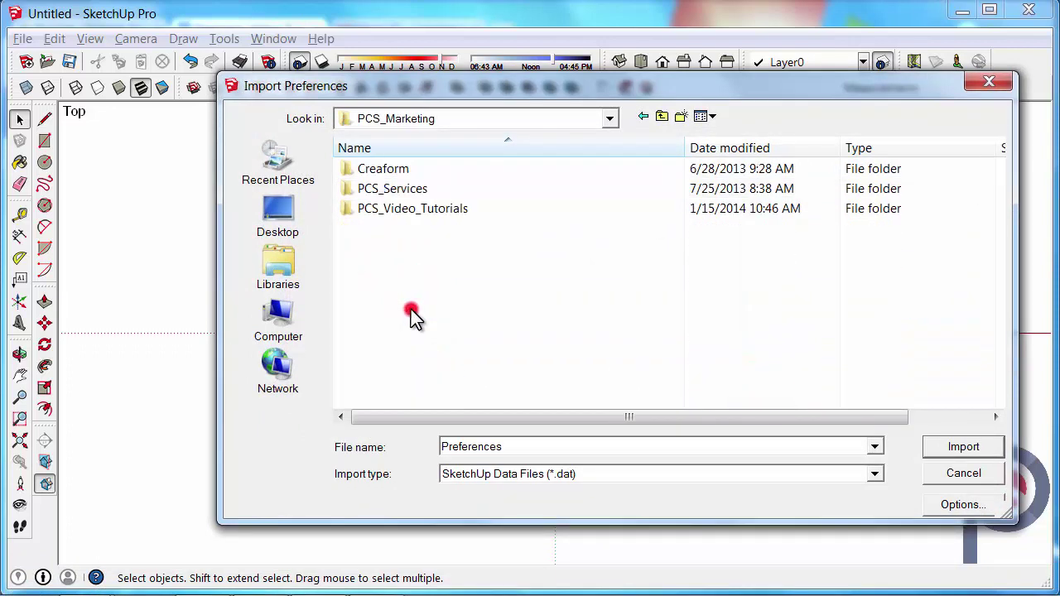
double_click(410, 208)
double_click(403, 171)
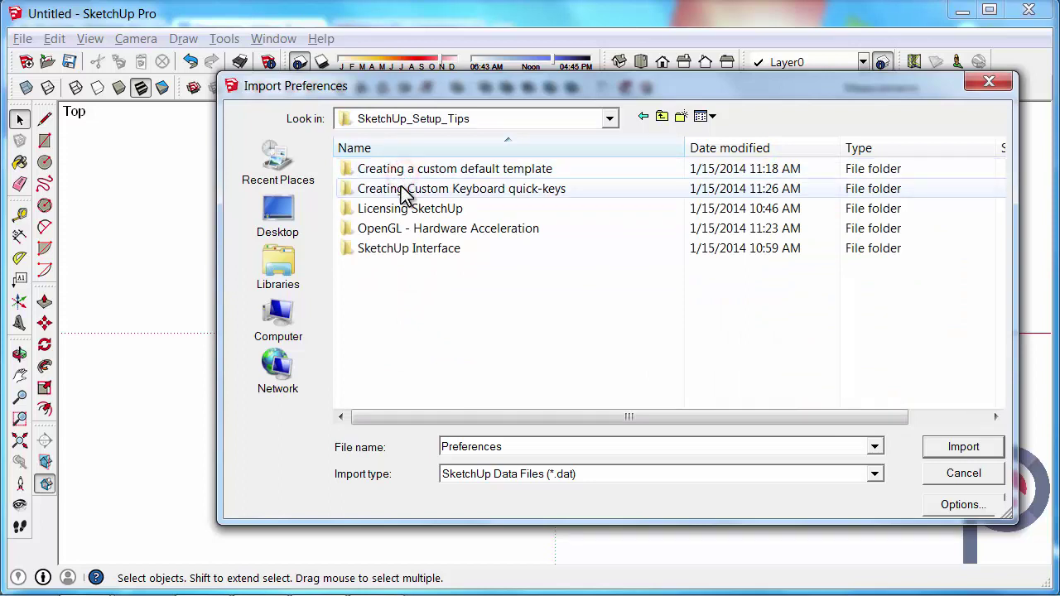
double_click(402, 193)
left_click(406, 170)
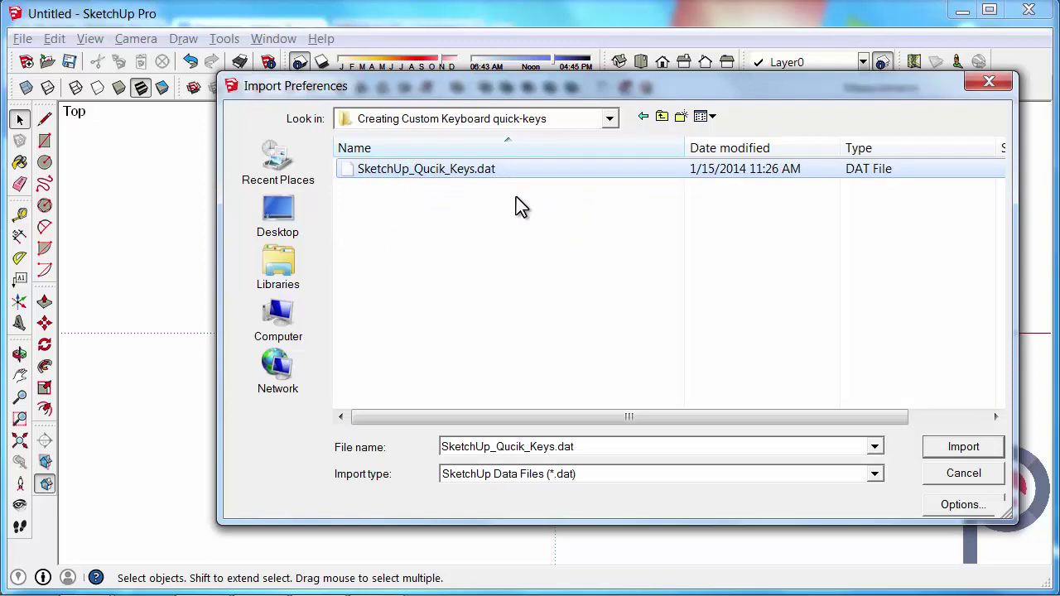
Import the file, accepting reassignments like F to Follow Me, G to Make Group, H to Hide Rest Of Model.
left_click(949, 451)
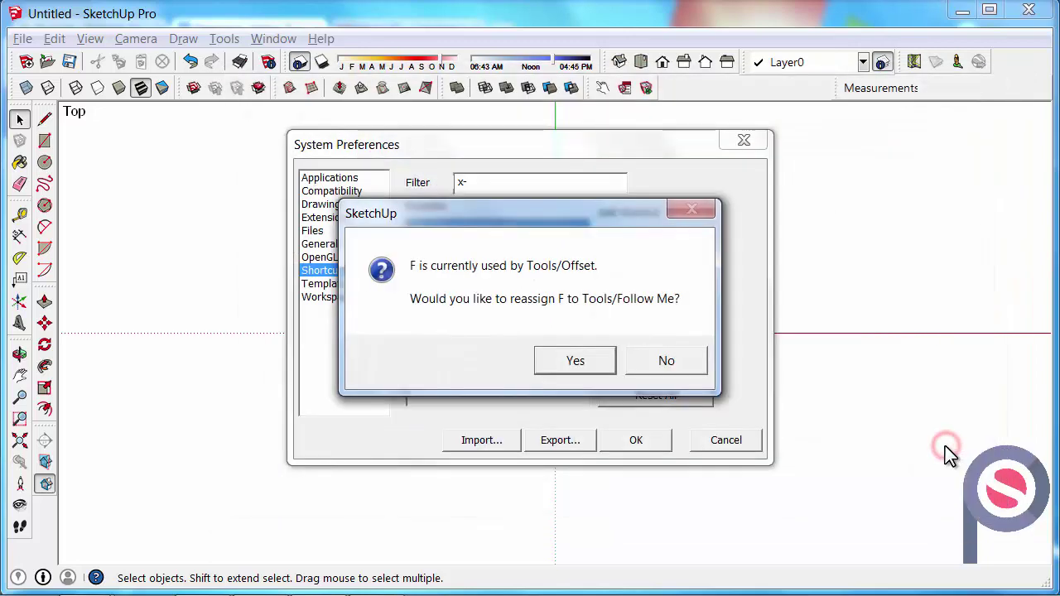
left_click(558, 356)
left_click(561, 360)
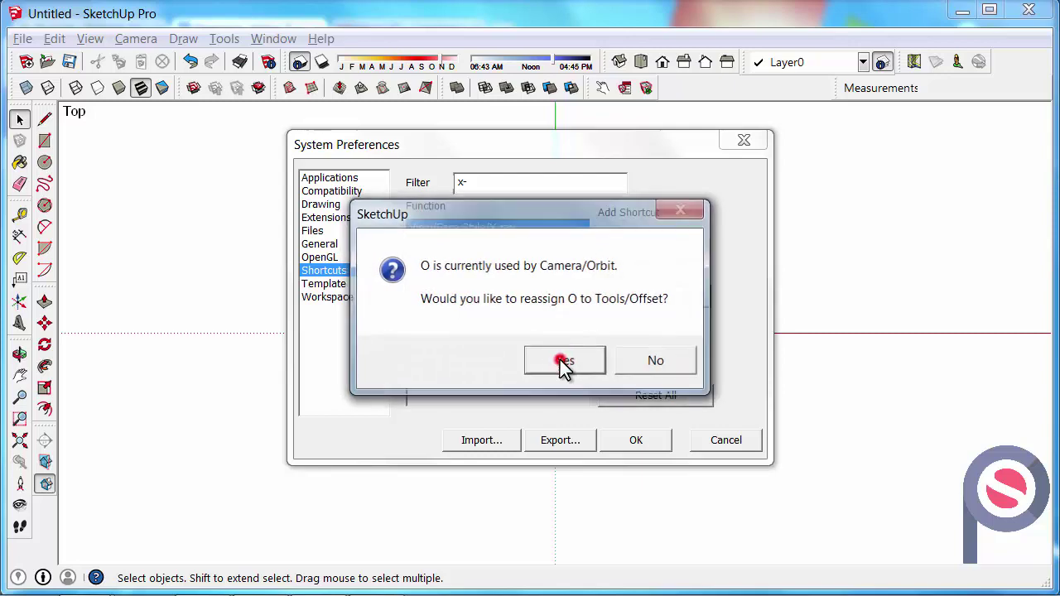
left_click(560, 359)
left_click(626, 370)
left_click(619, 363)
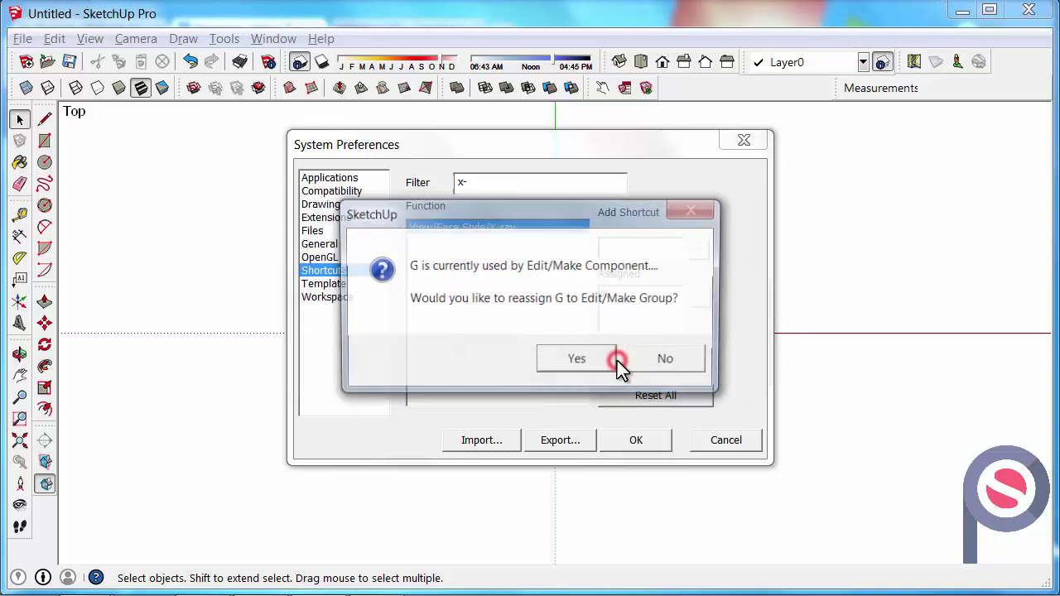
left_click(607, 362)
left_click(593, 367)
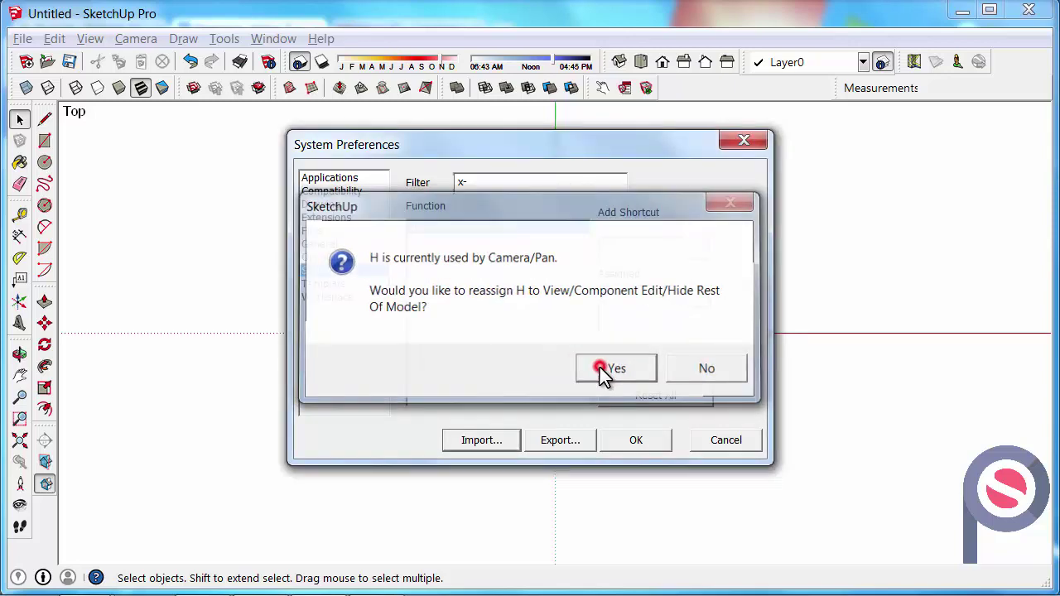
left_click(600, 367)
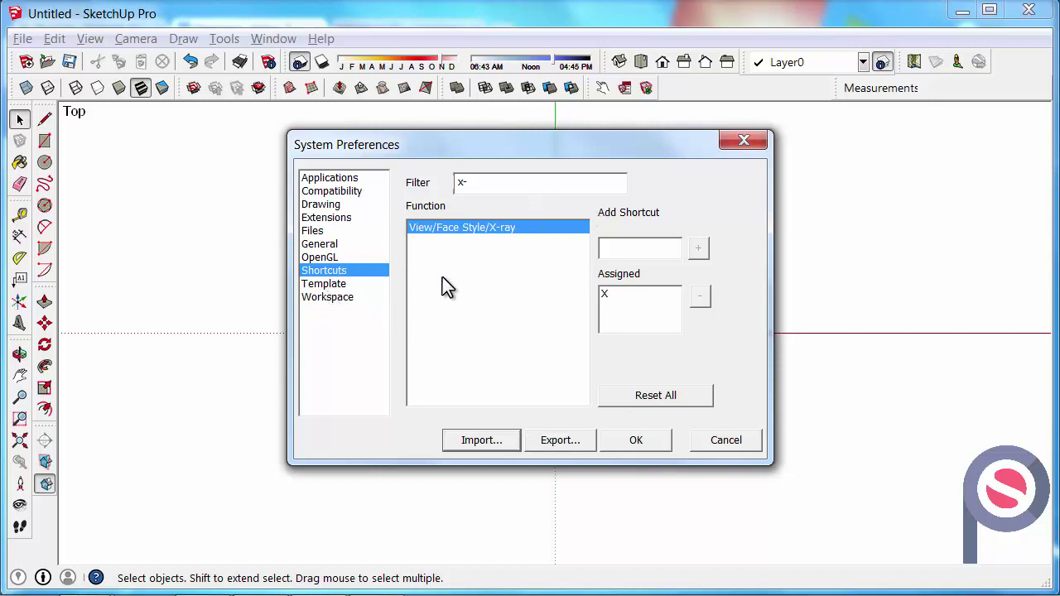
Open the Export Preferences dialog to save shortcuts as Preferences.dat.
left_click(569, 440)
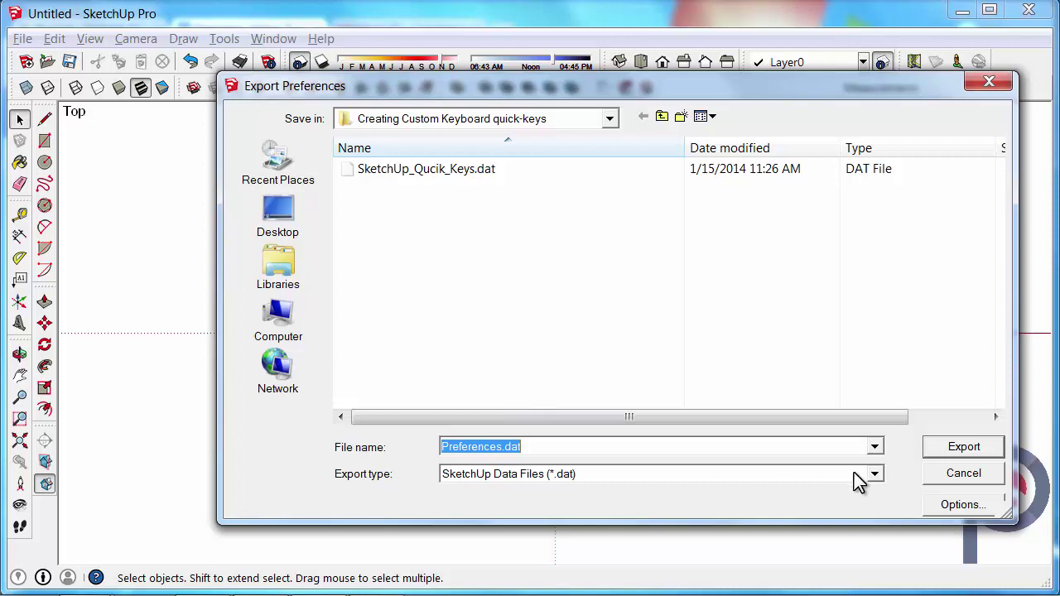
Cancel the export and close the Shortcuts preferences with OK.
left_click(946, 472)
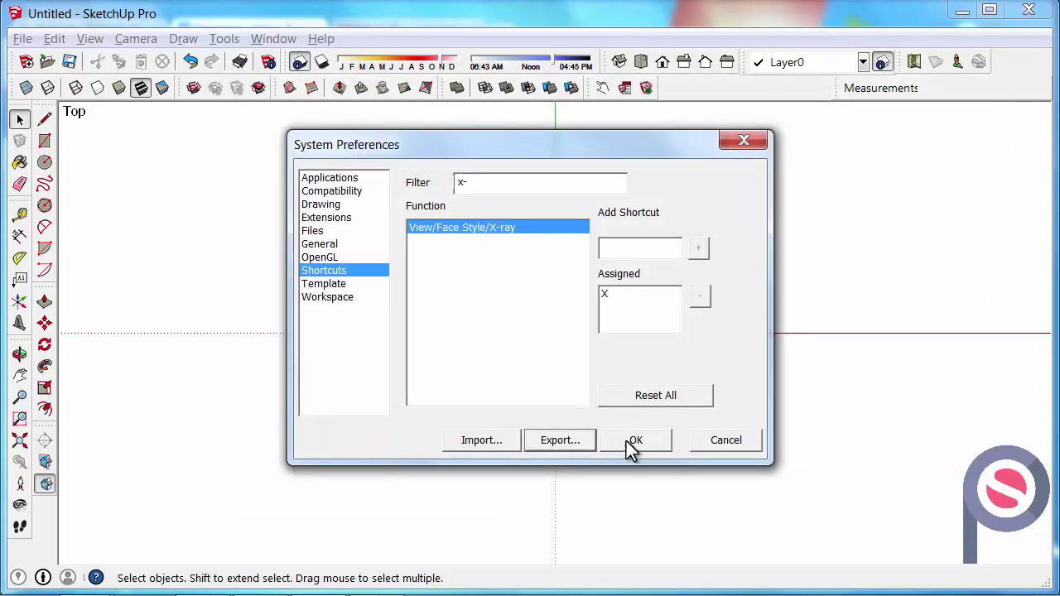
left_click(633, 440)
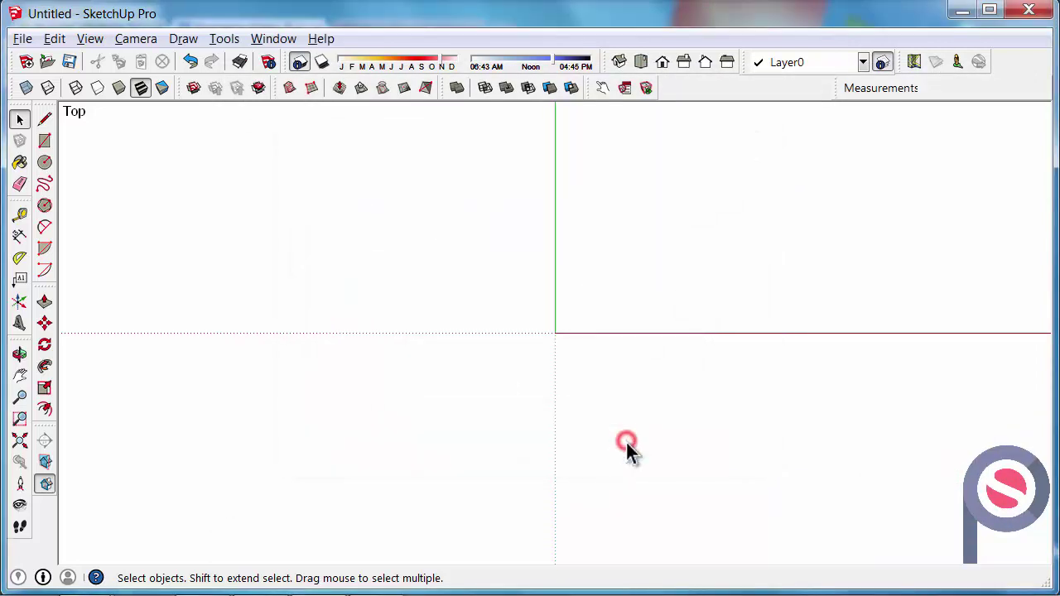
Draw a rectangle on the ground and orbit to a perspective view.
left_click(45, 141)
left_click(341, 198)
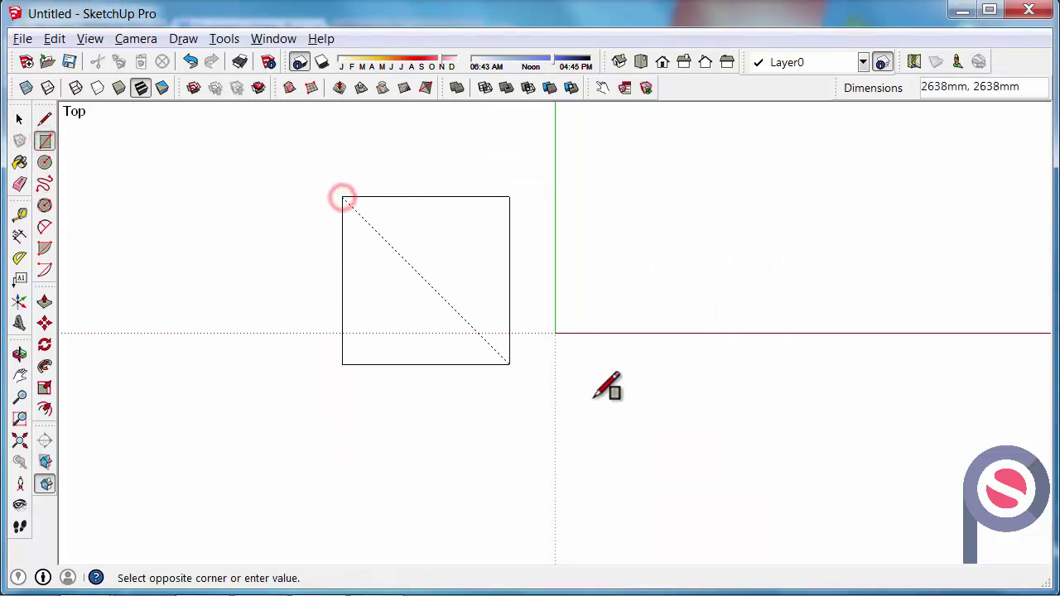
left_click(638, 426)
middle_click_drag(805, 476, 430, 237)
Push/Pull the rectangle face up into a 2265mm tall box.
left_click(45, 302)
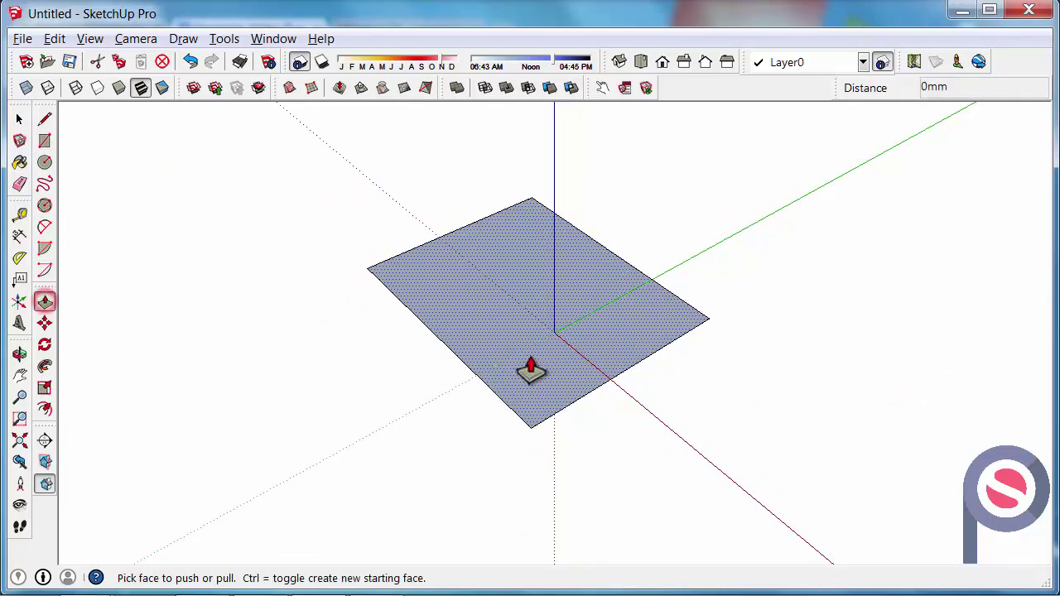
left_click(533, 358)
left_click(532, 230)
middle_click_drag(373, 360, 505, 314)
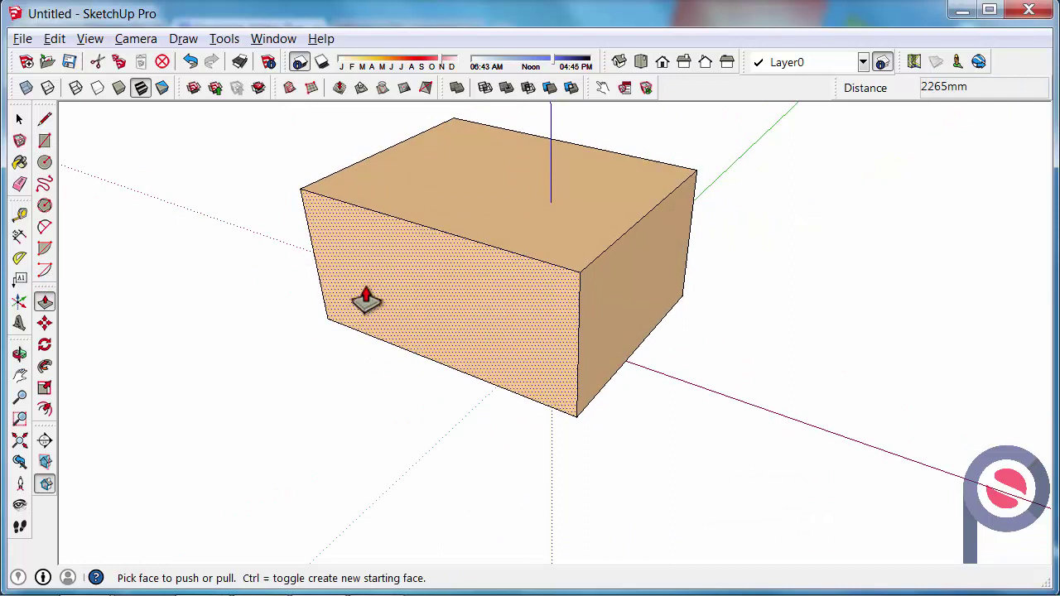
key("space")
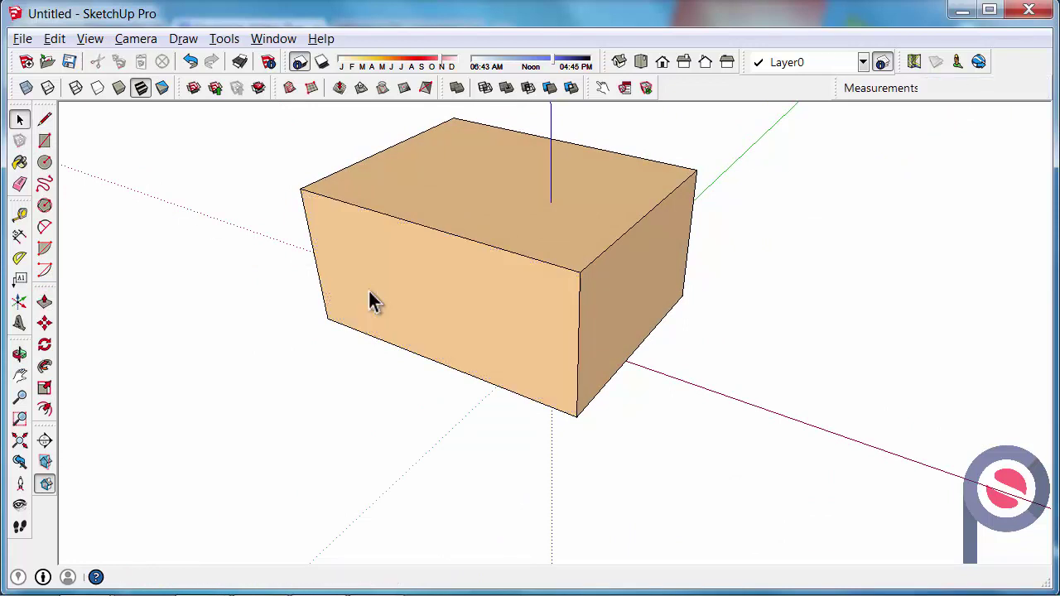
middle_click_drag(528, 320, 505, 365)
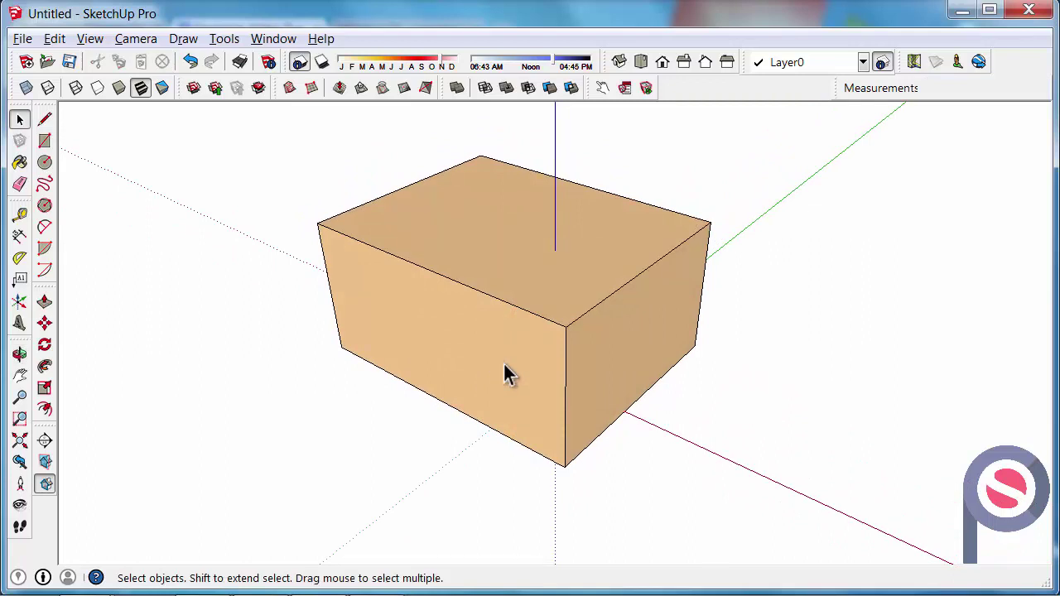
key("x")
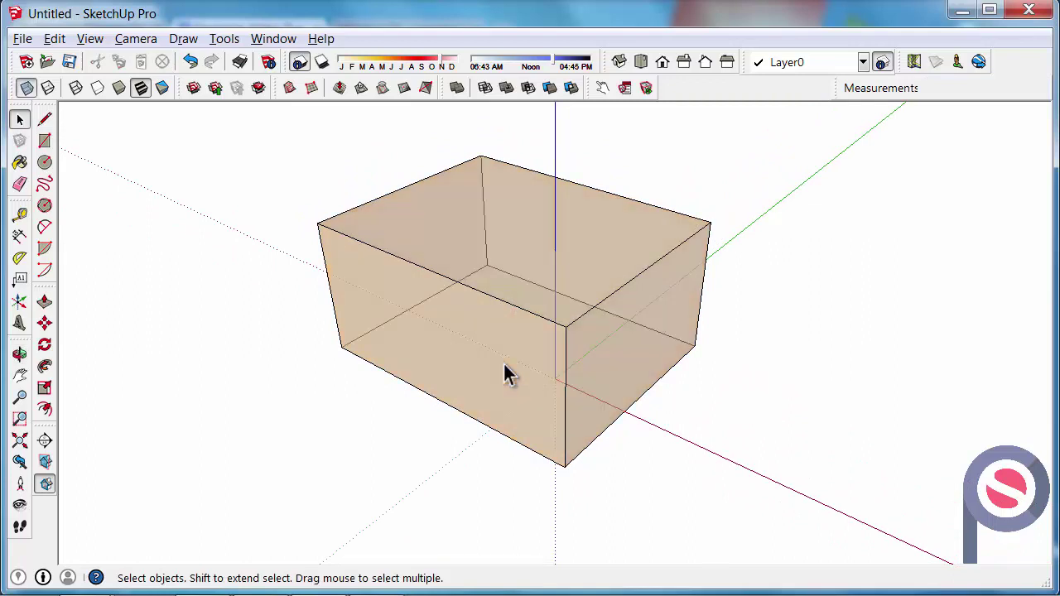
middle_click_drag(520, 311, 489, 327)
key("x")
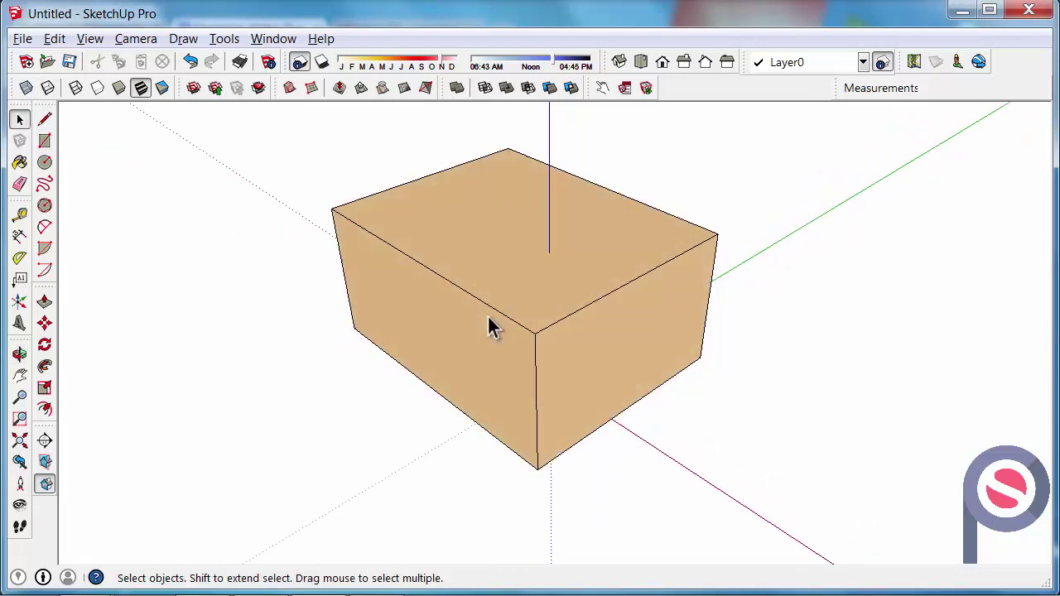
Window-select the whole box with its edges and apply Make Group from the context menu.
scroll(489, 327, "down", 5)
left_click_drag(327, 178, 636, 416)
right_click(492, 255)
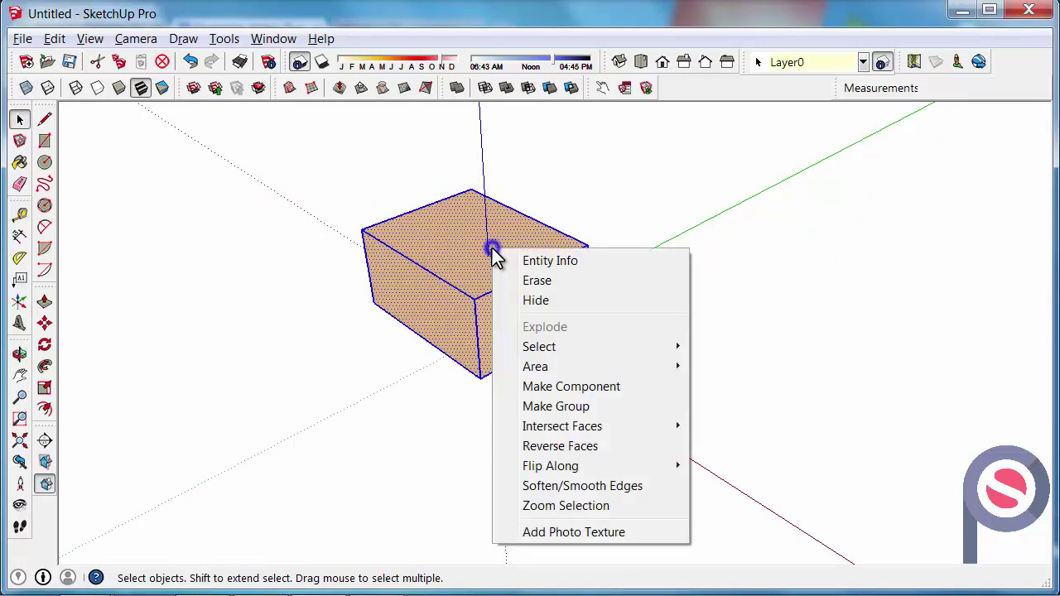
left_click(21, 120)
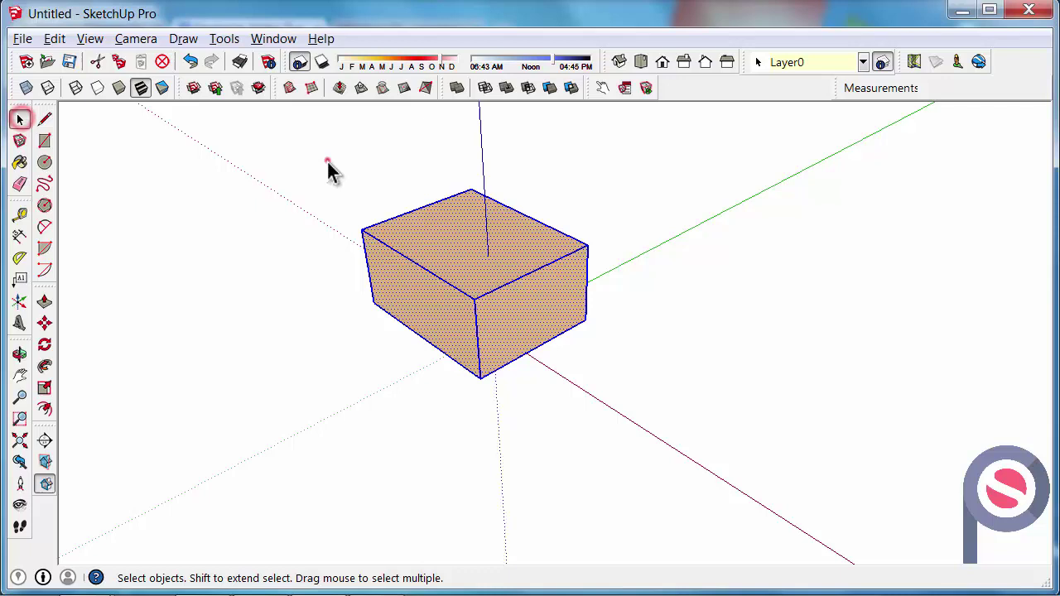
left_click_drag(327, 160, 658, 413)
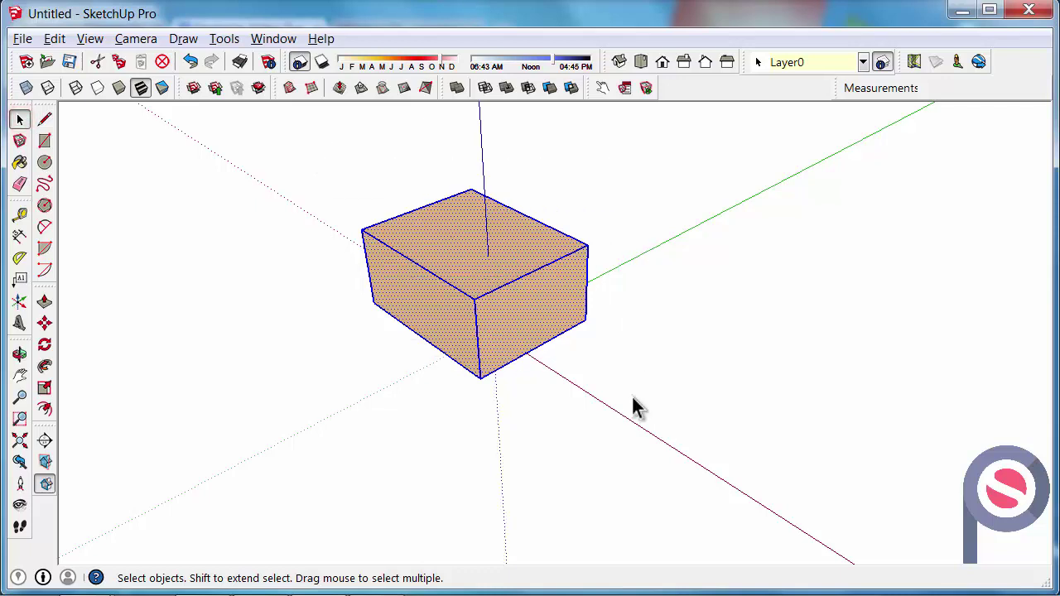
right_click(450, 250)
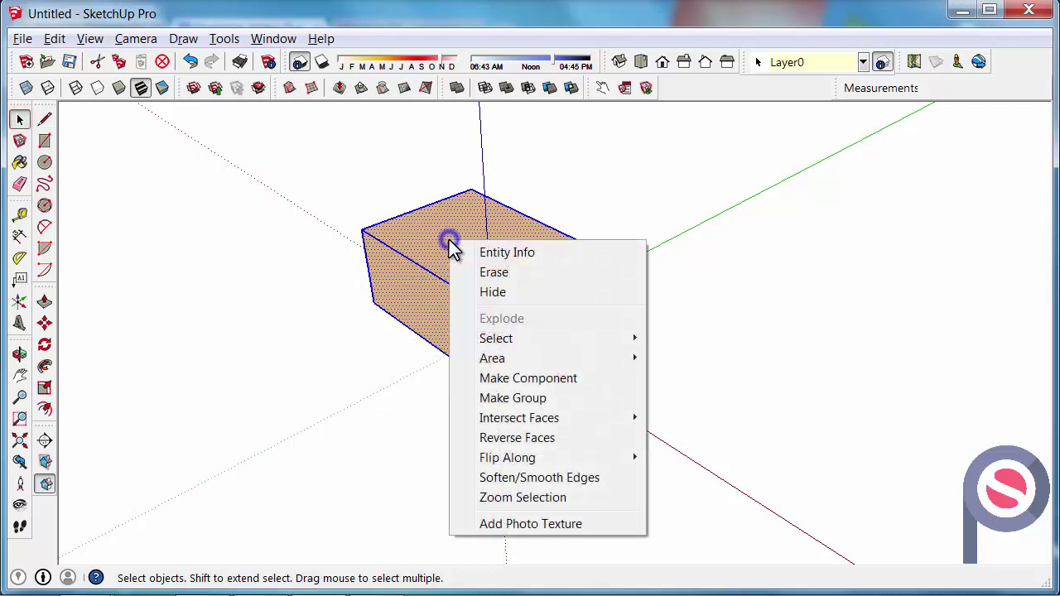
left_click(545, 393)
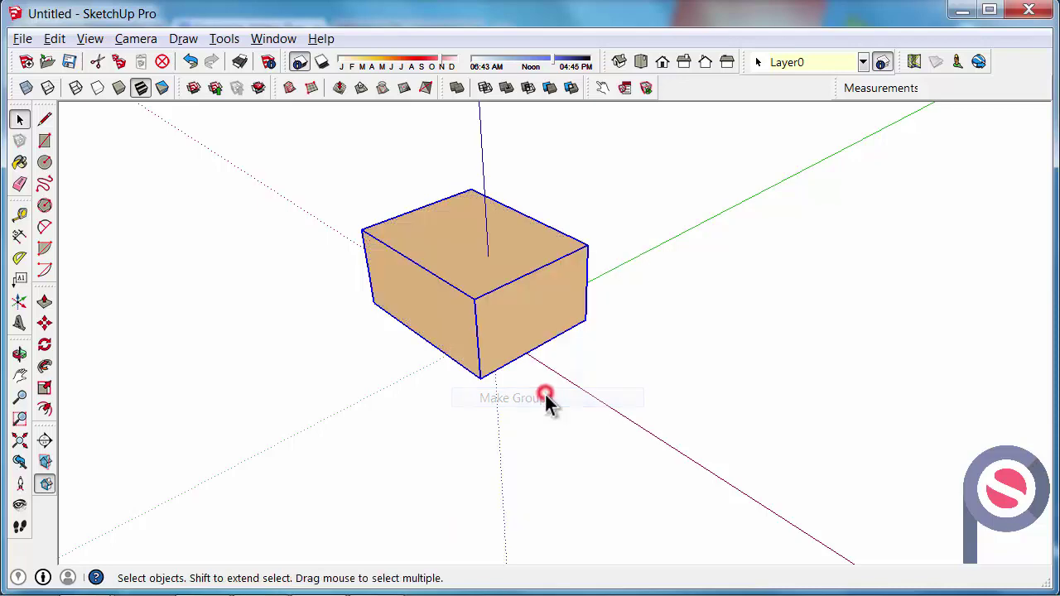
mouse_move(398, 338)
middle_mouse_down()
mouse_move(433, 339)
mouse_move(367, 310)
mouse_move(406, 324)
middle_mouse_up()
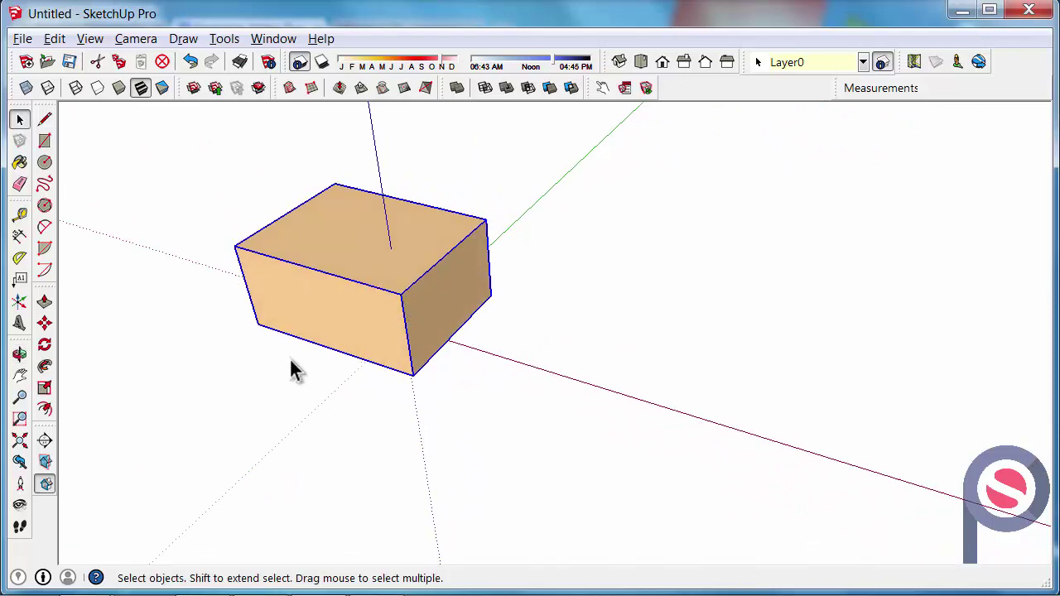
Move-copy the grouped box from its bottom corner along the red axis using Ctrl.
key("m")
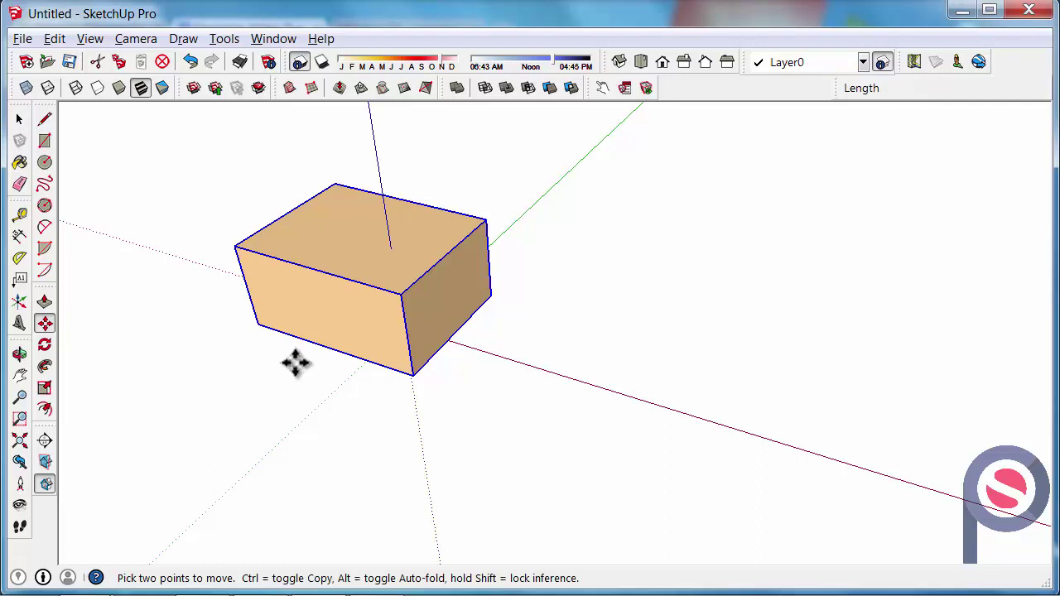
left_click(296, 362)
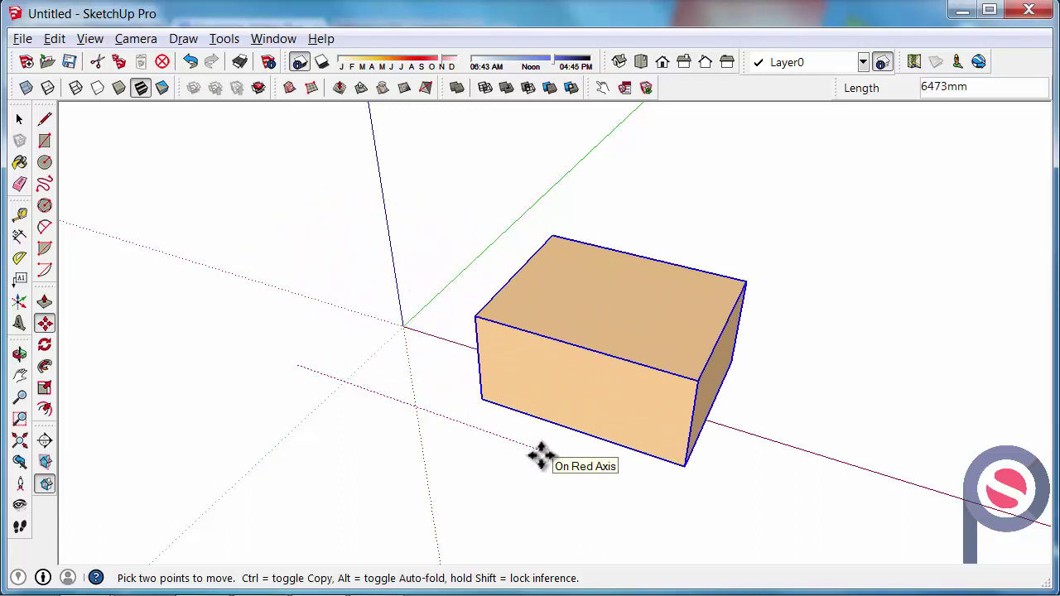
key("ctrl")
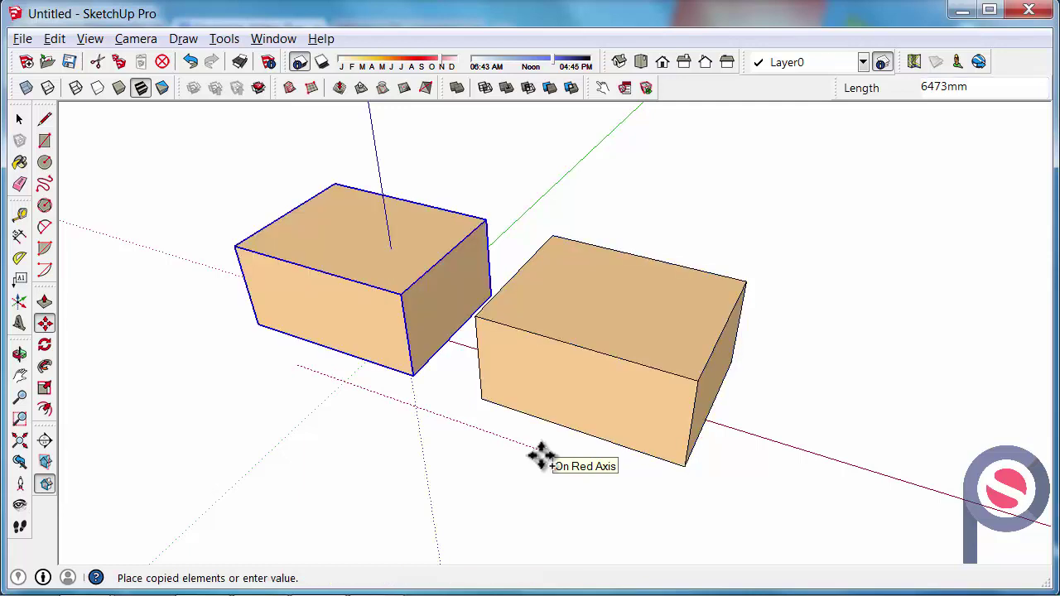
left_click(540, 456)
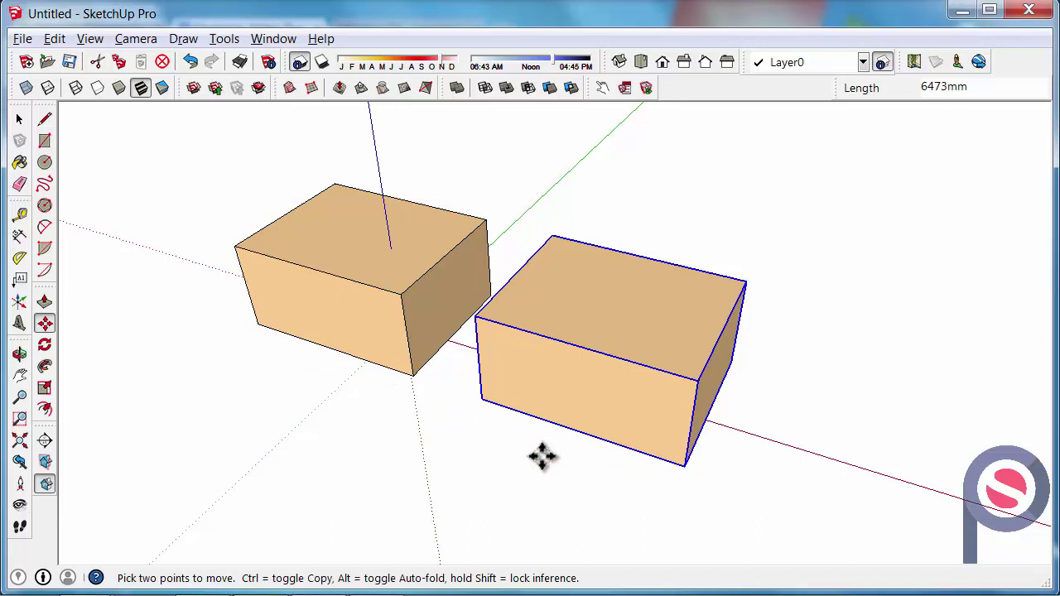
key("space")
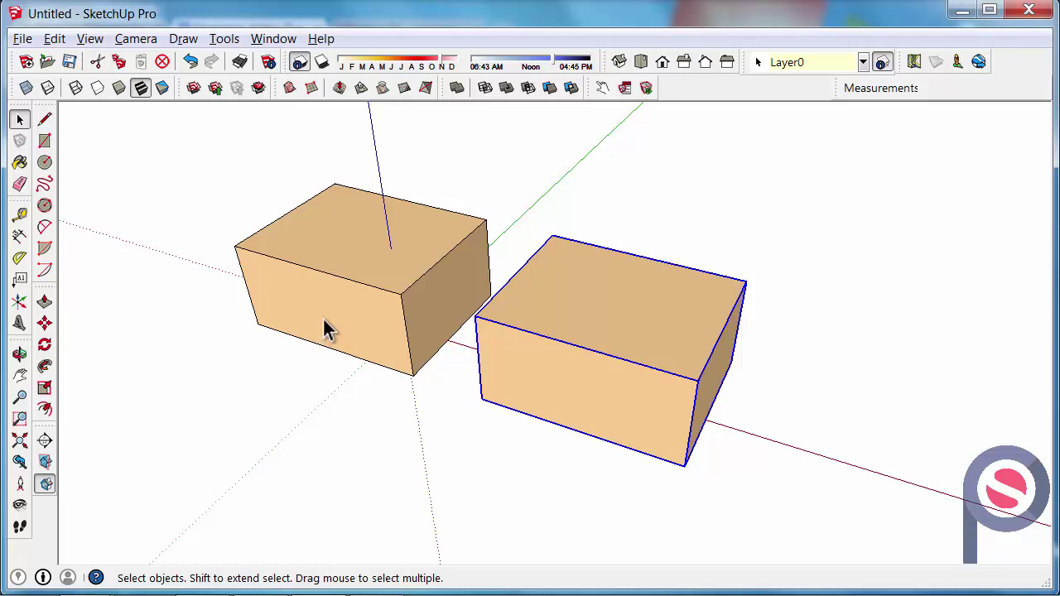
Enter the left box's group for editing, then orbit and zoom around both boxes.
double_click(348, 315)
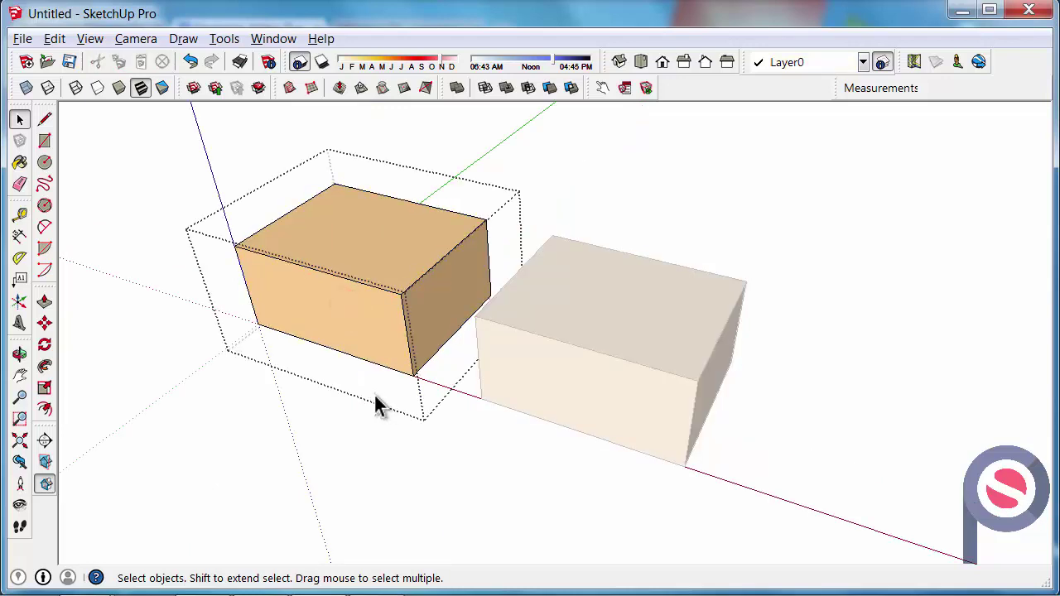
middle_click_drag(230, 333, 175, 310)
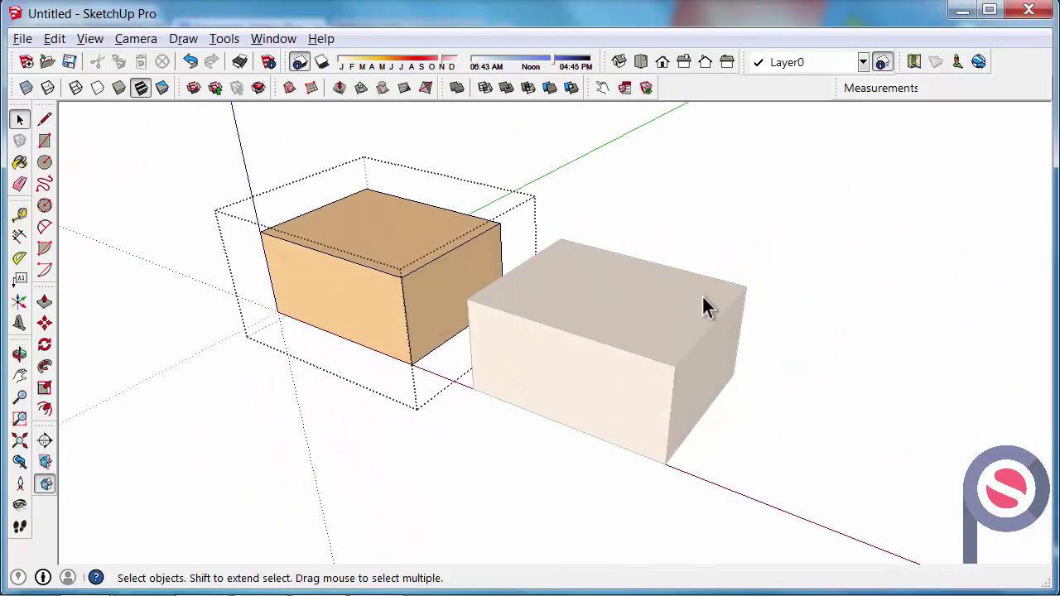
middle_click_drag(540, 374, 527, 319)
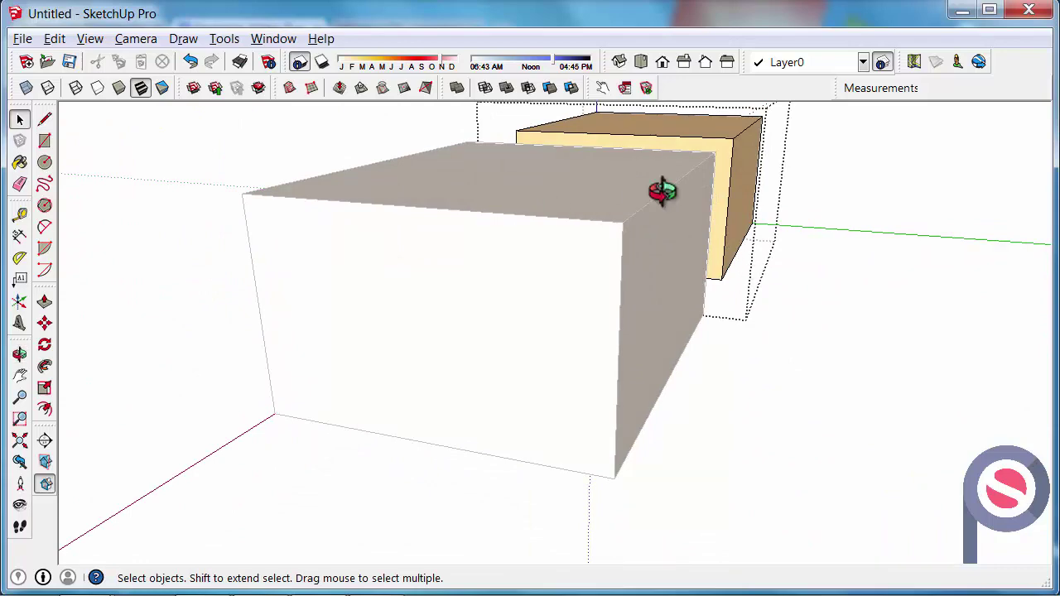
middle_click_drag(663, 191, 672, 256)
left_click(670, 244)
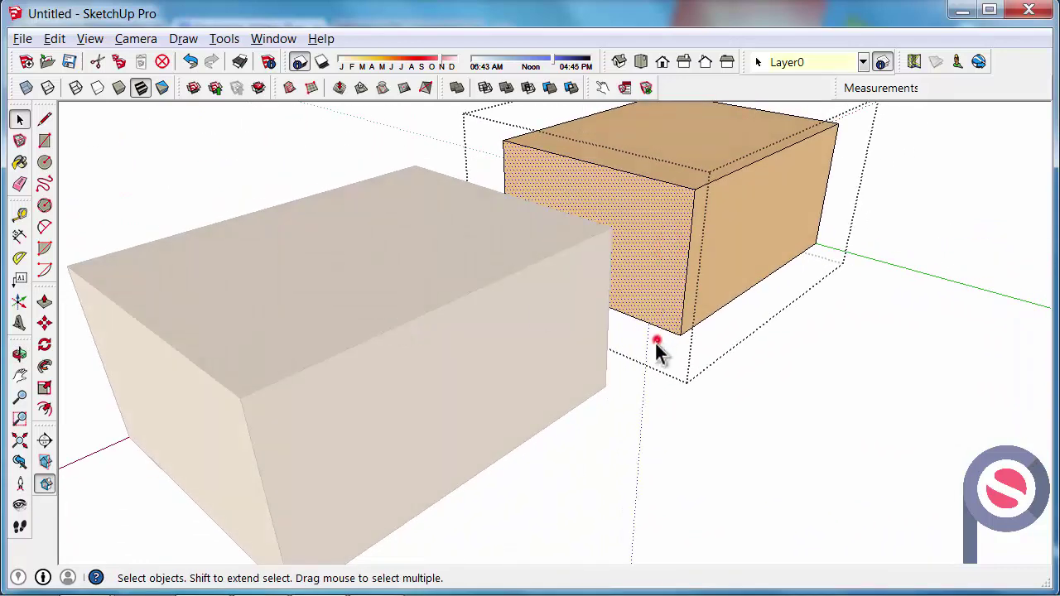
left_click(656, 343)
mouse_move(655, 343)
middle_mouse_down()
mouse_move(530, 306)
mouse_move(545, 290)
middle_mouse_up()
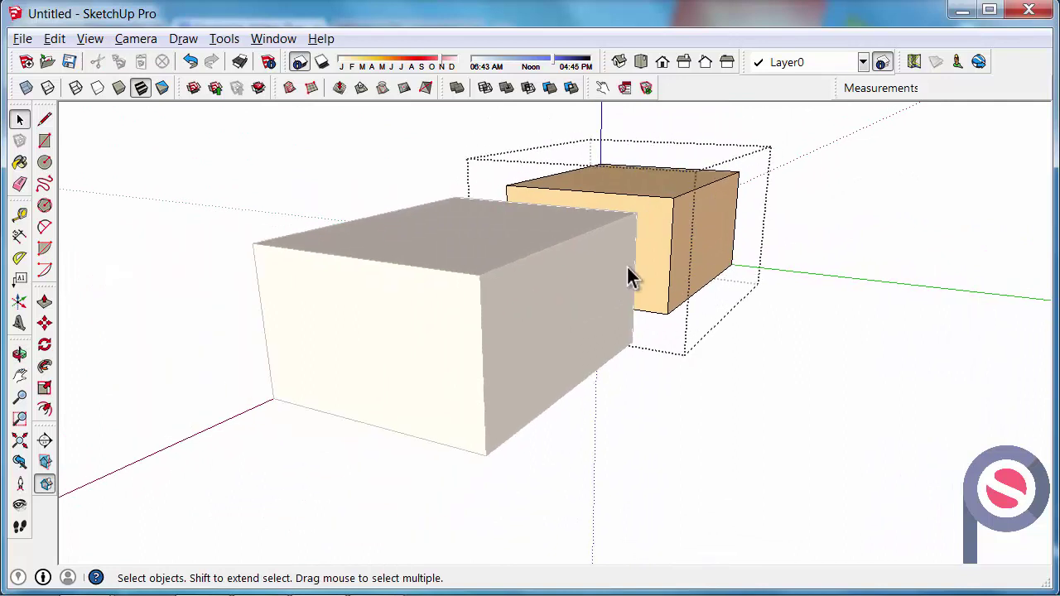
middle_click_drag(630, 277, 580, 276)
scroll(593, 246, "up", 2)
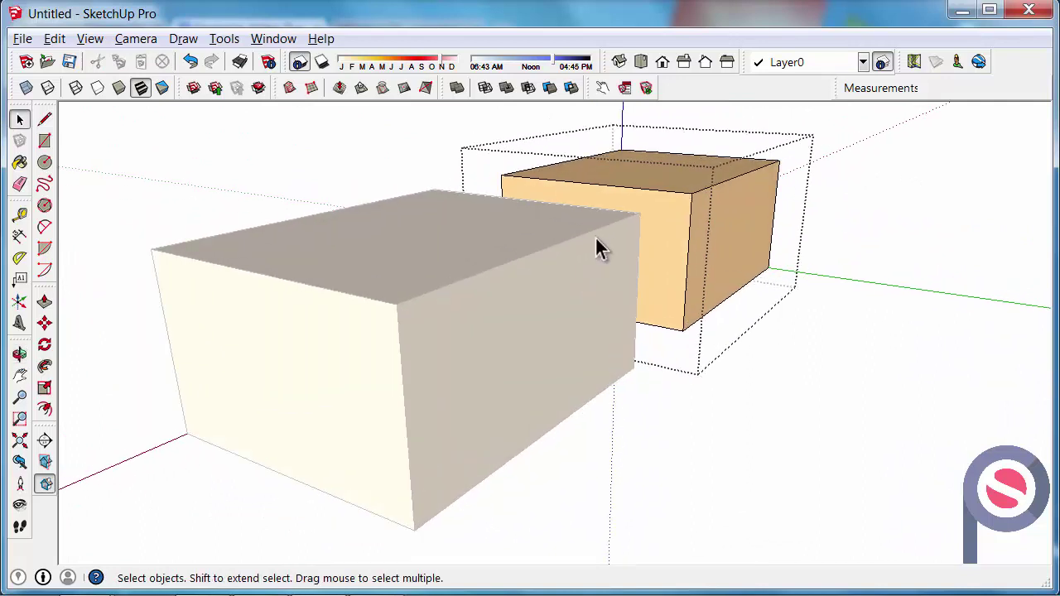
Hide everything outside the open group, then orbit and zoom to inspect the lone box.
key("ctrl+z")
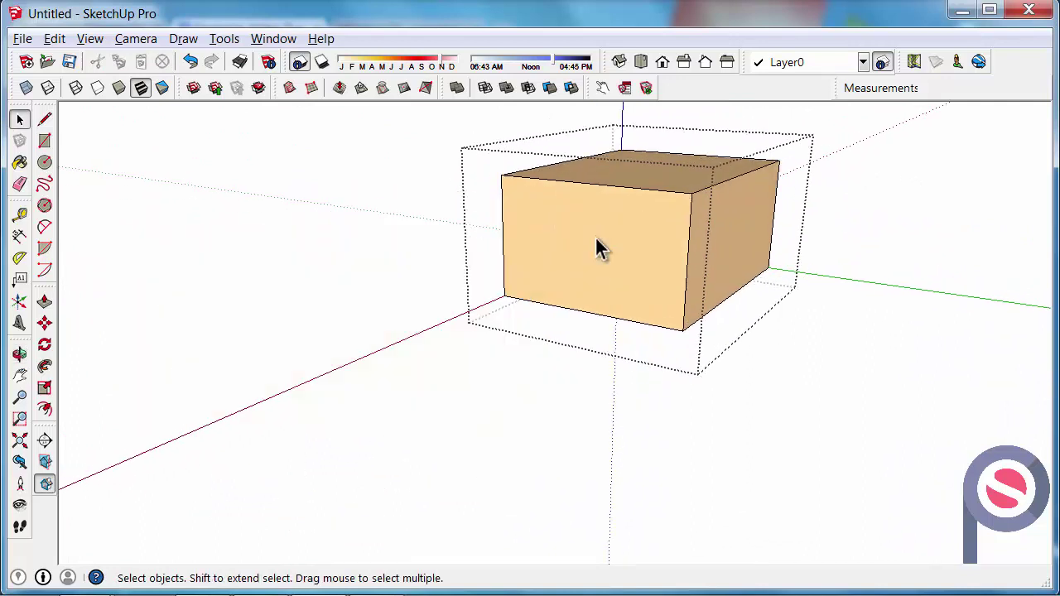
scroll(596, 228, "up", 5)
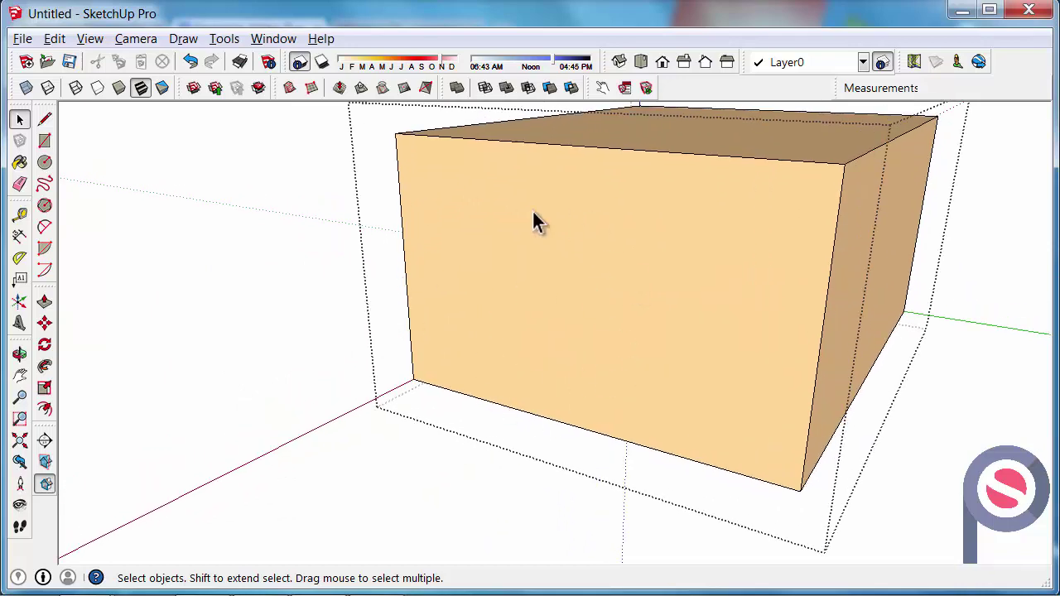
mouse_move(555, 276)
middle_mouse_down()
mouse_move(449, 296)
mouse_move(866, 310)
mouse_move(542, 315)
middle_mouse_up()
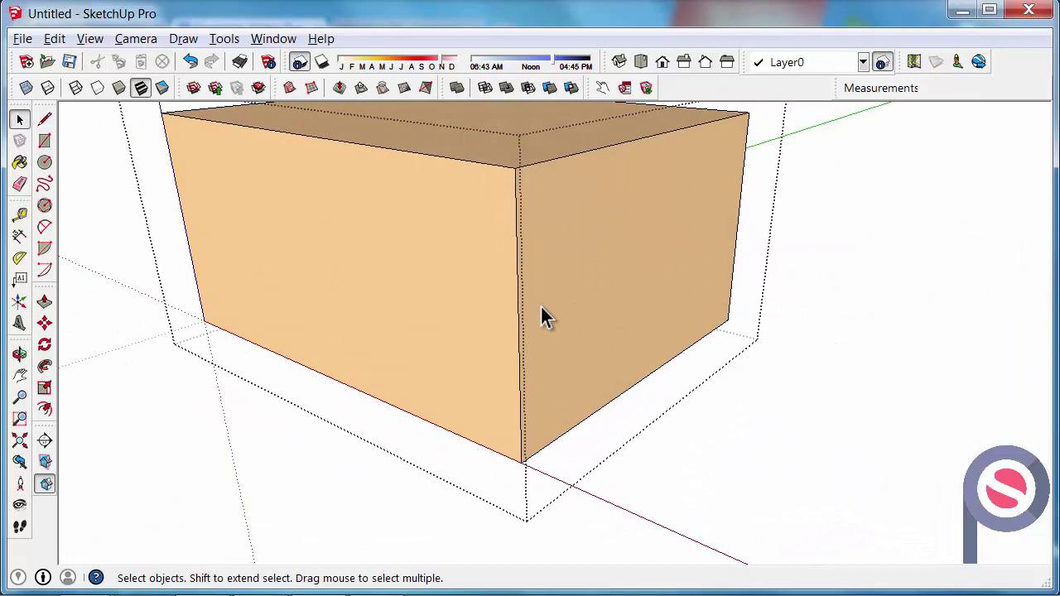
scroll(389, 290, "down", 3)
scroll(389, 290, "down", 2)
middle_click_drag(439, 276, 450, 307)
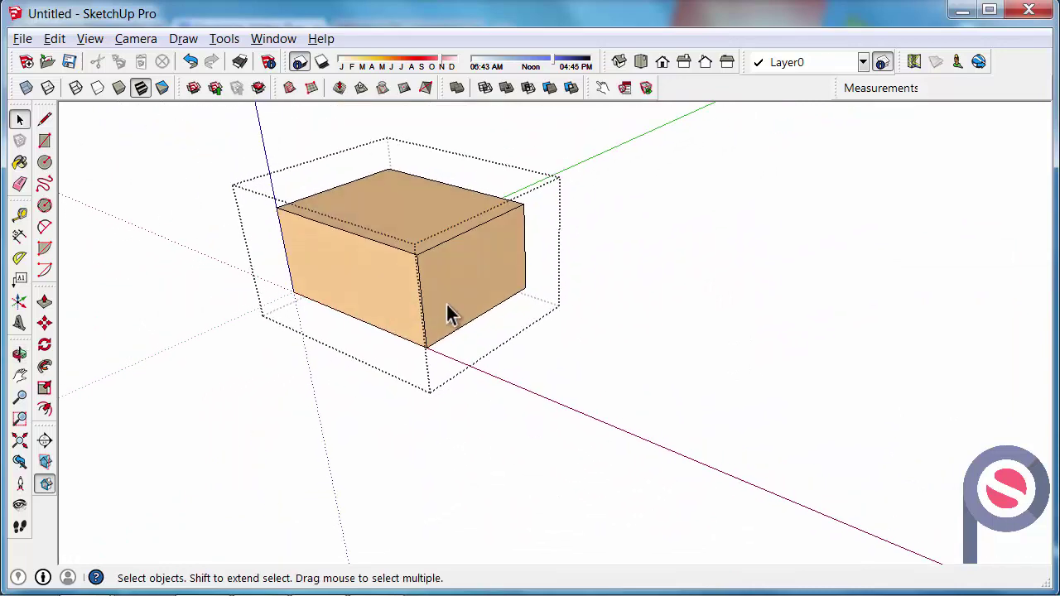